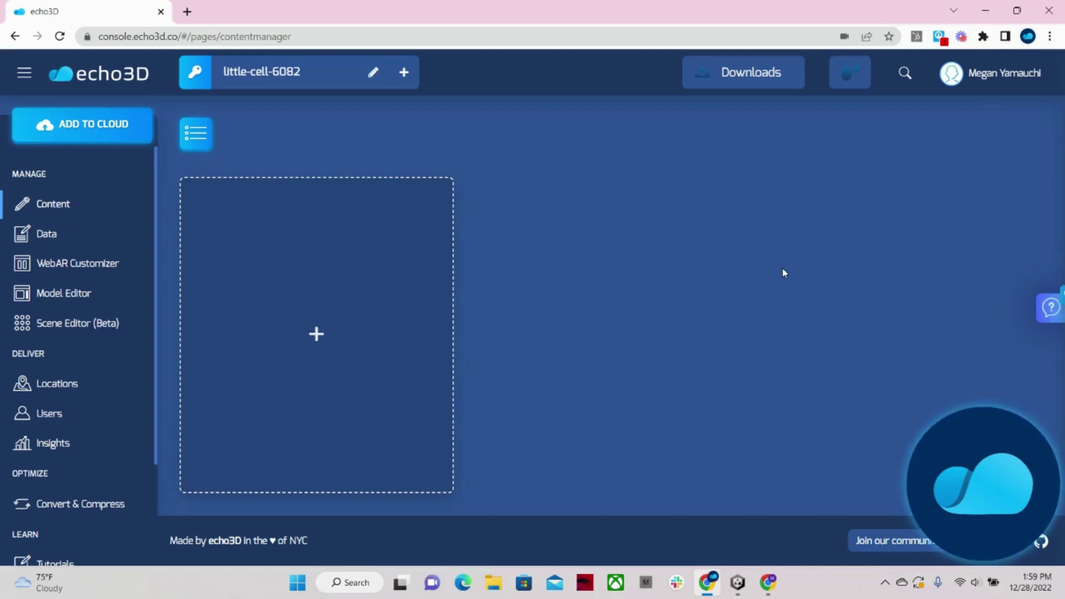
Select the project API key, then check the projects list and the SDK downloads.
triple_click(318, 74)
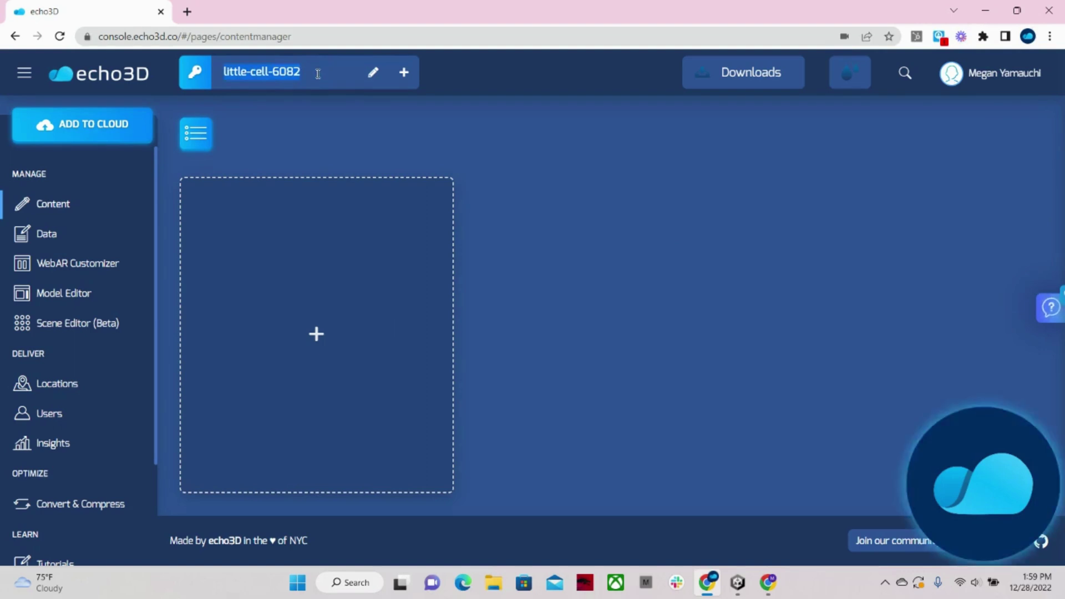
left_click(202, 75)
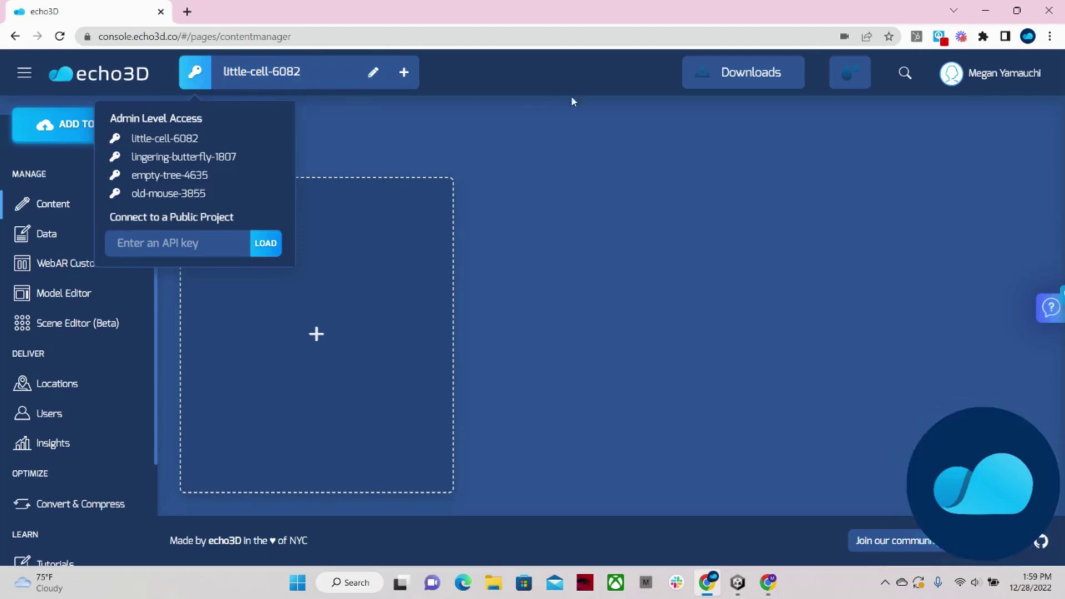
left_click(750, 83)
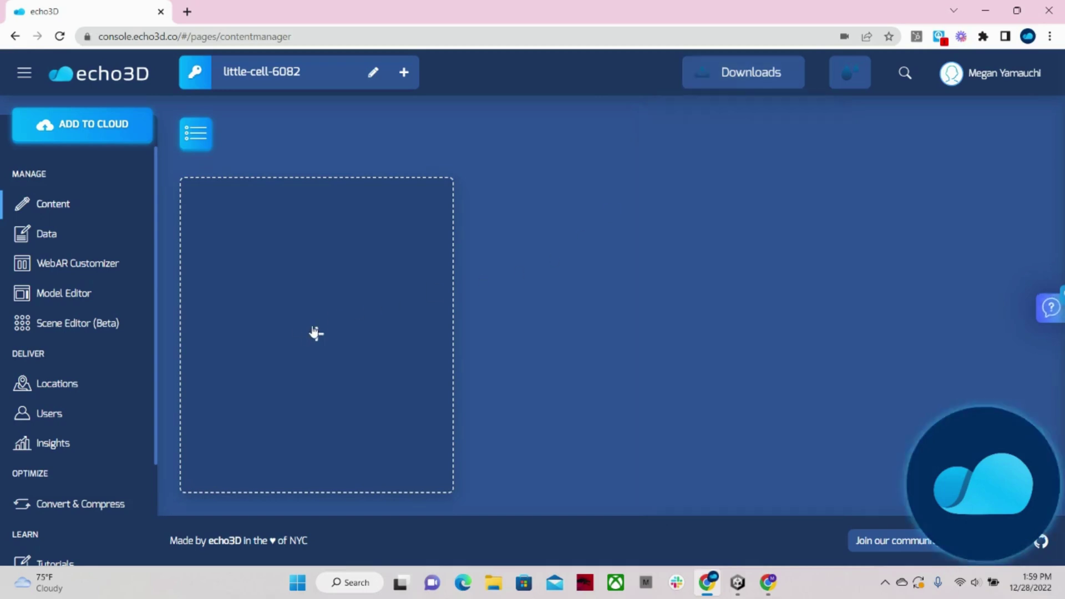
Start a new hologram and choose the sample Ferret model from the carousel.
left_click(316, 333)
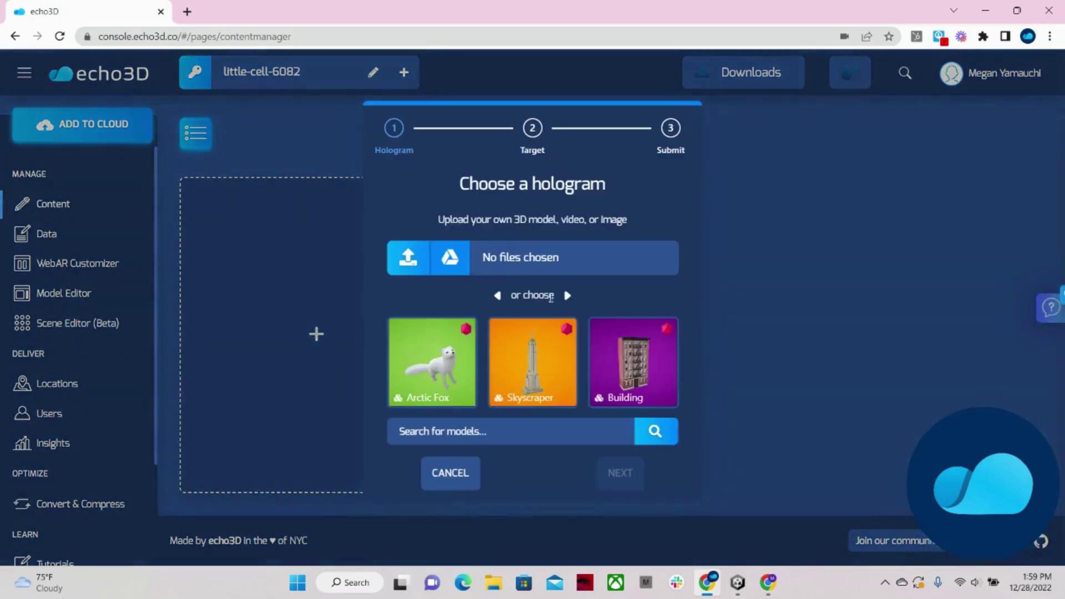
left_click(568, 297)
left_click(567, 296)
left_click(567, 296)
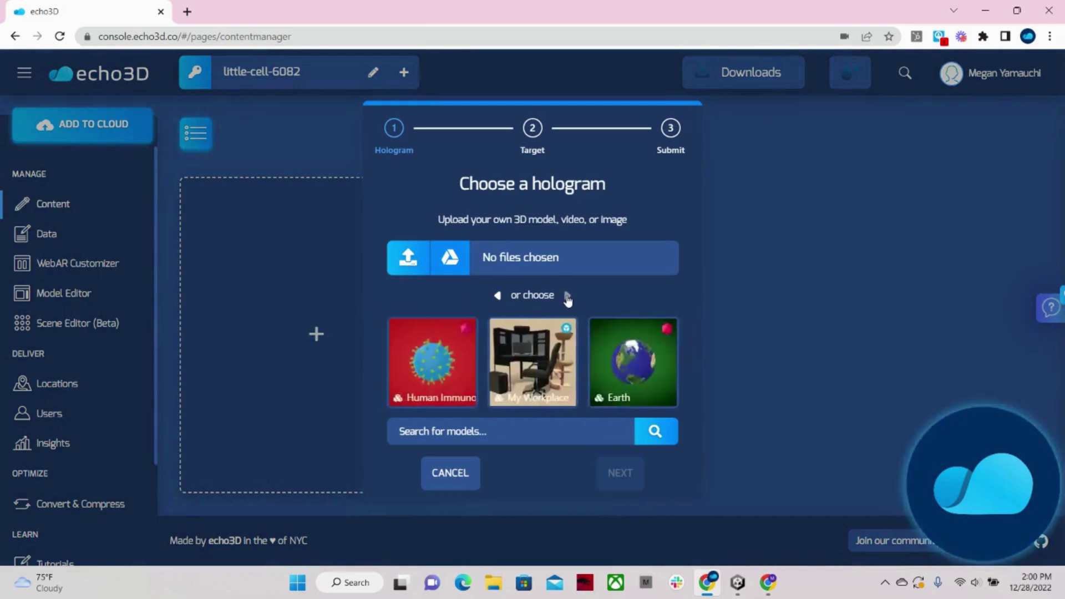
left_click(567, 296)
left_click(568, 297)
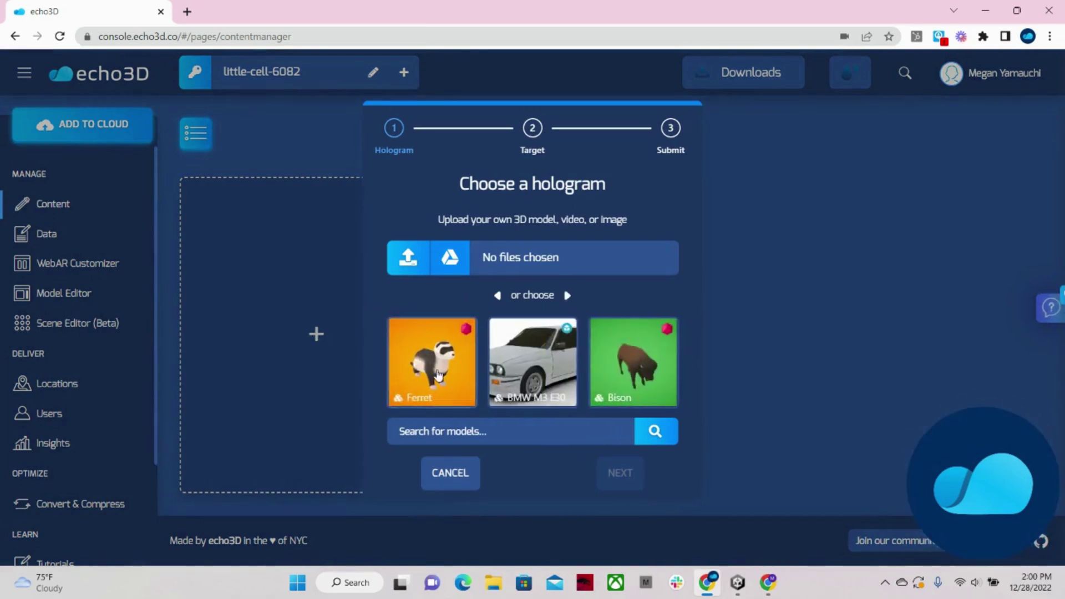
left_click(438, 374)
Set the Ferret hologram's target to Anywhere and finish adding it.
left_click(611, 476)
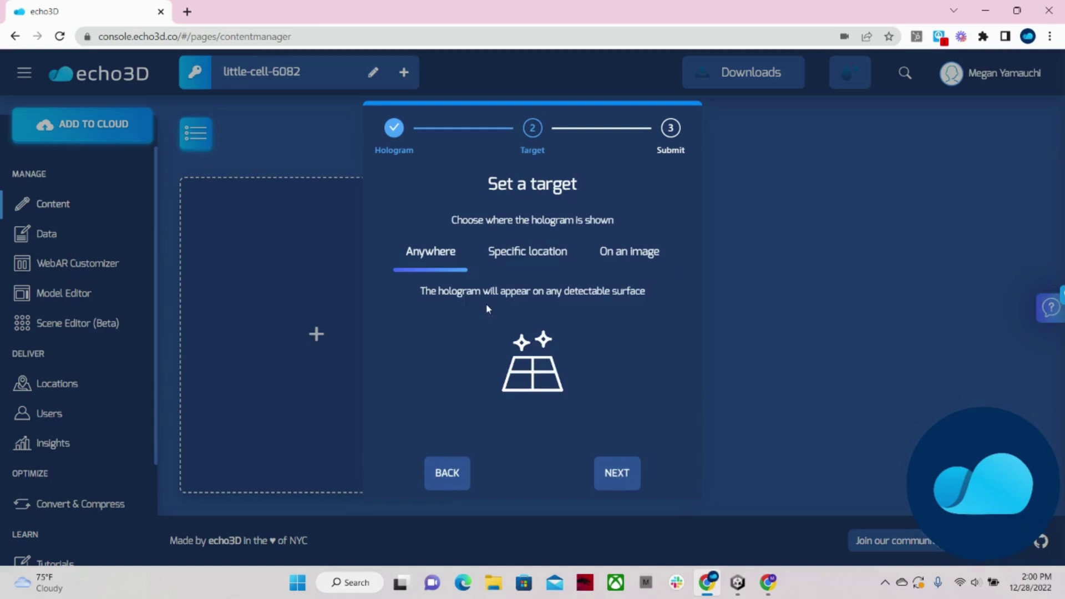
left_click(509, 257)
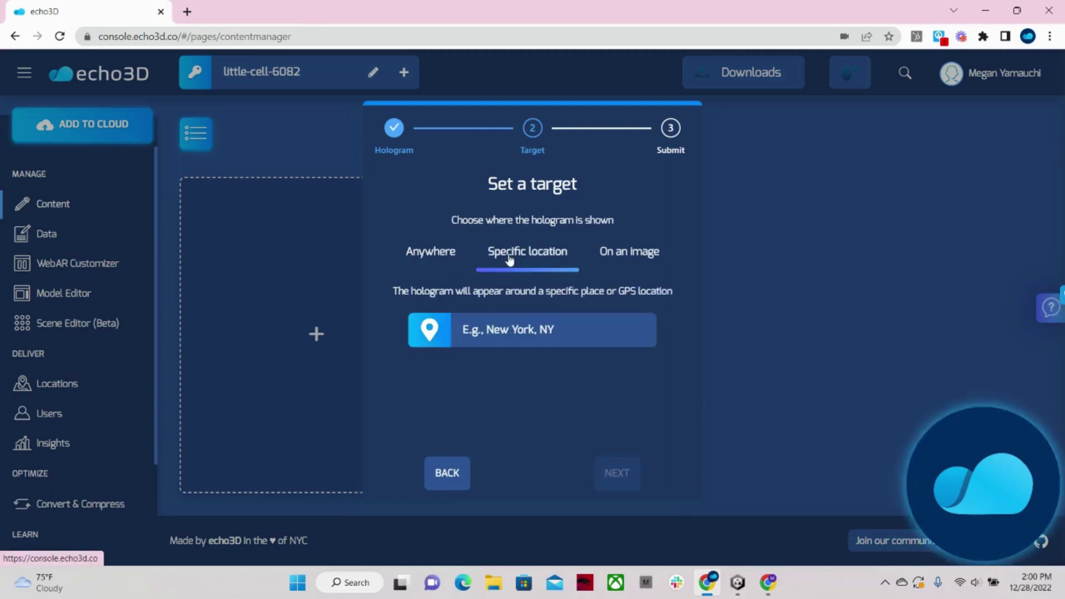
left_click(610, 254)
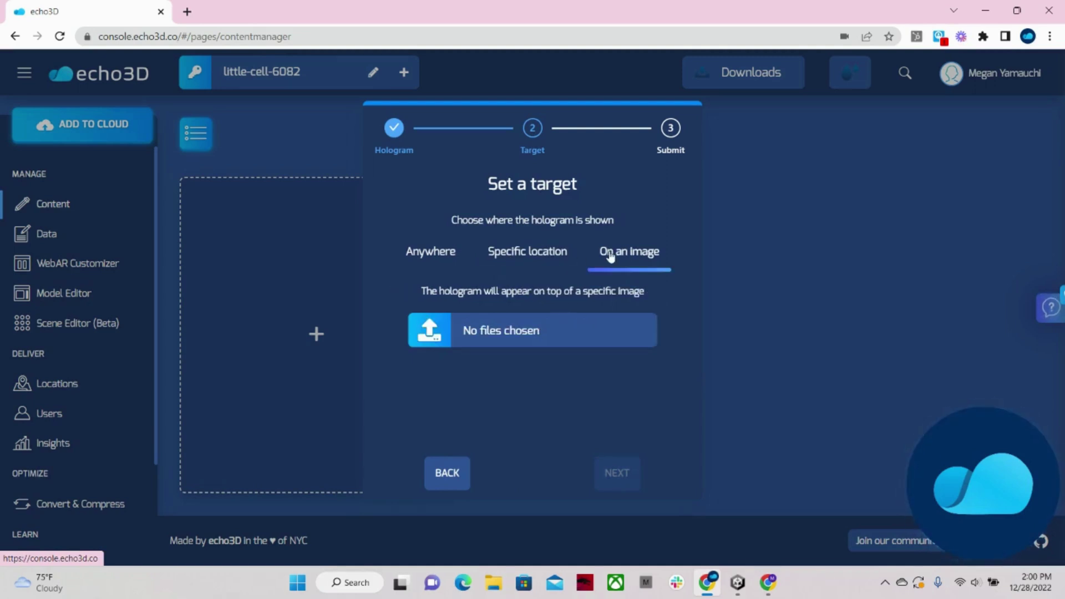
left_click(431, 252)
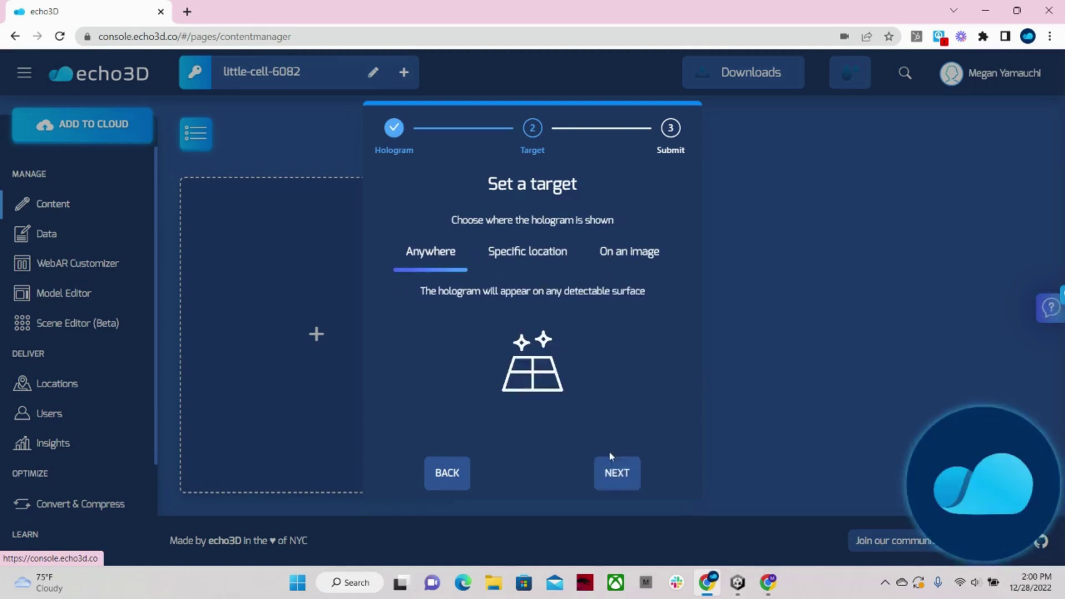
left_click(623, 473)
left_click(620, 474)
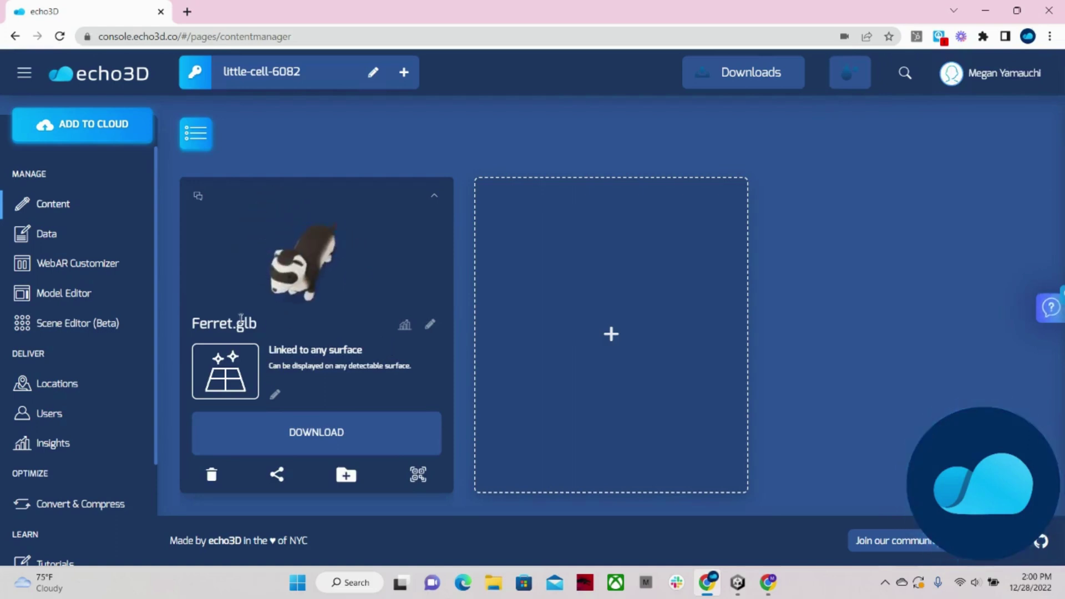
left_click_drag(238, 325, 268, 335)
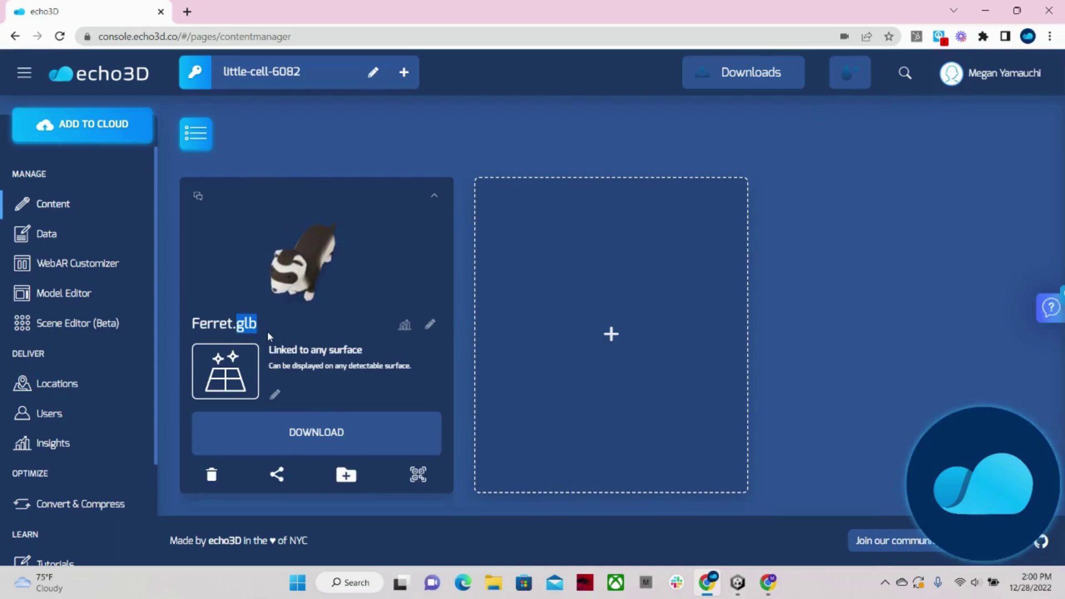
left_click(317, 441)
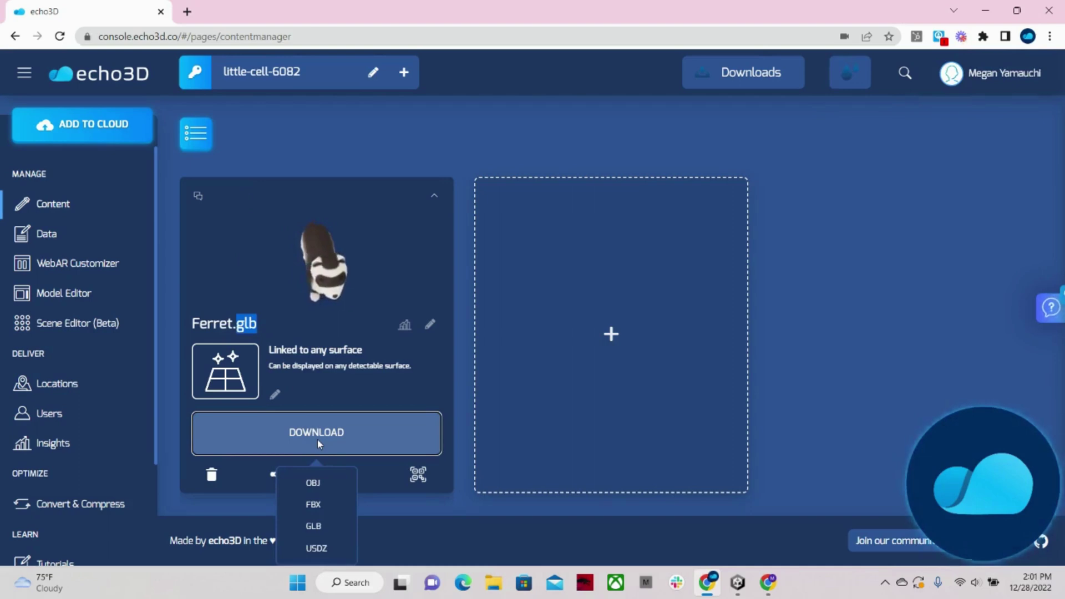
left_click(352, 398)
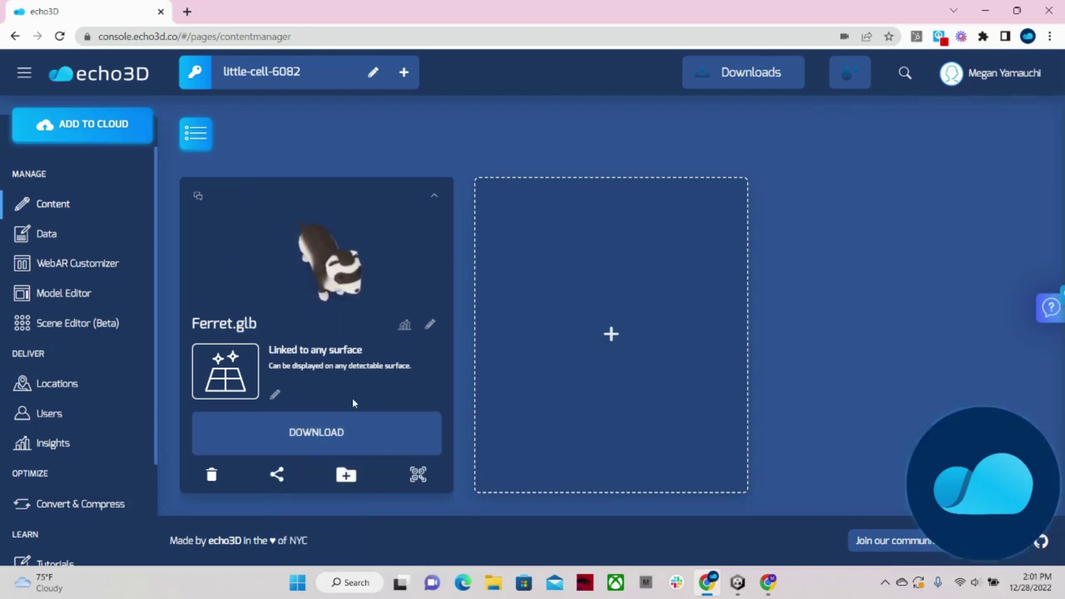
left_click(277, 478)
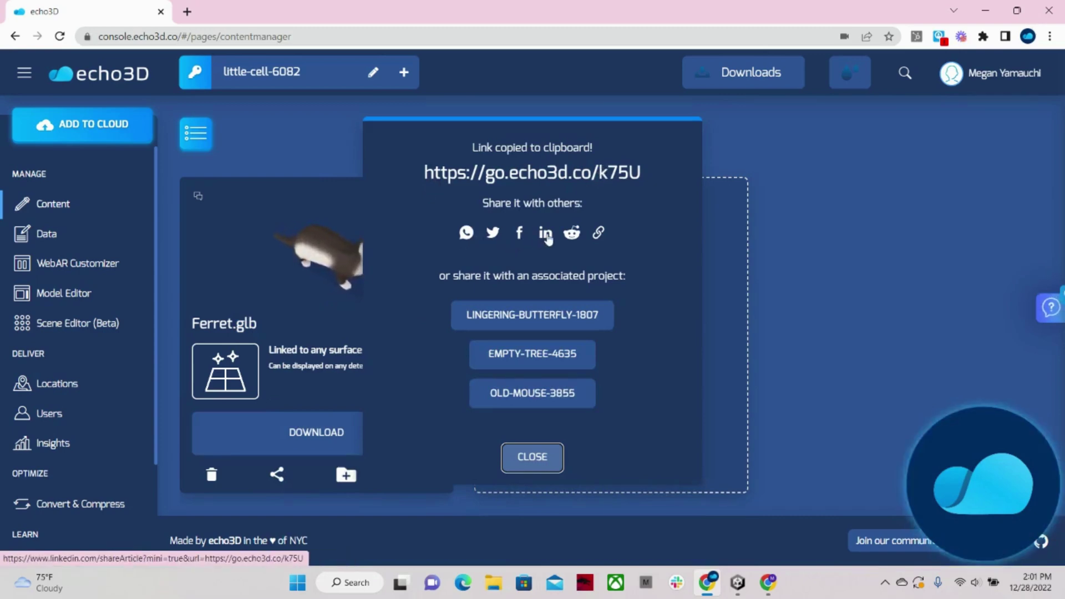
left_click(531, 453)
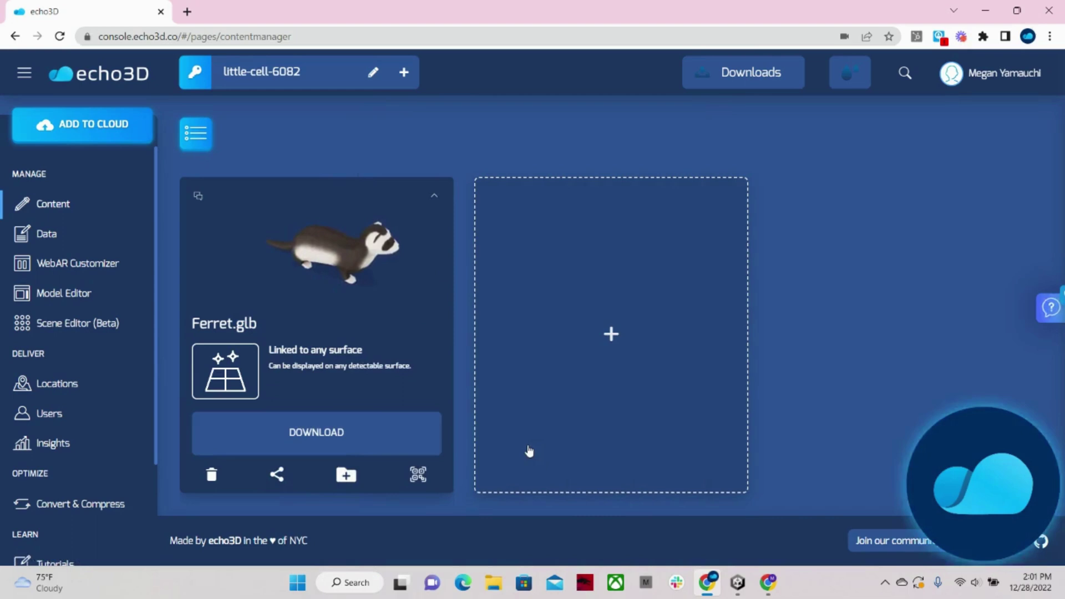
left_click(418, 475)
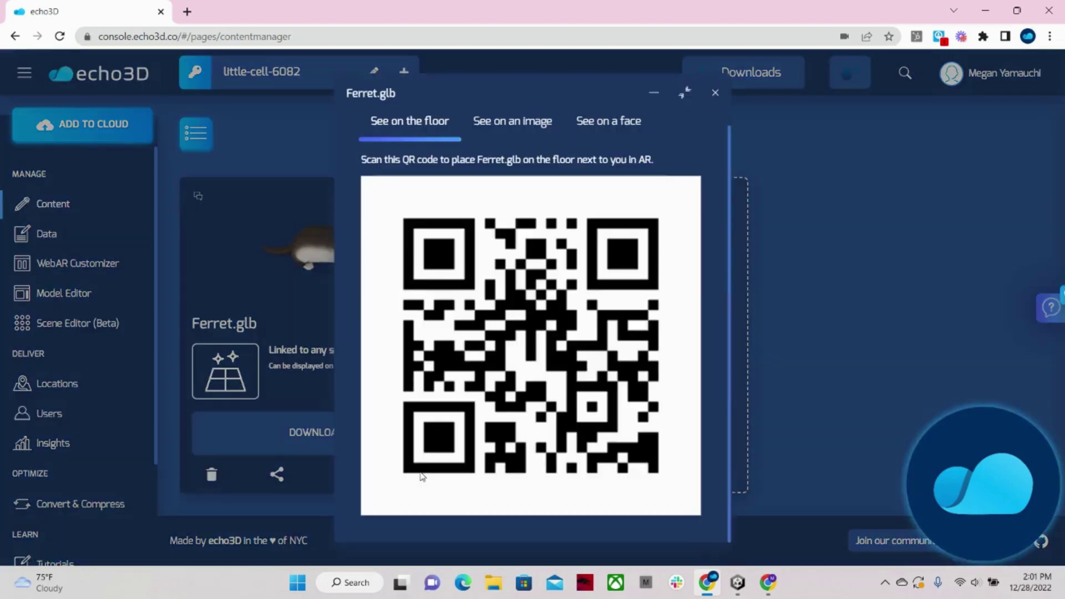
left_click(521, 120)
left_click(583, 117)
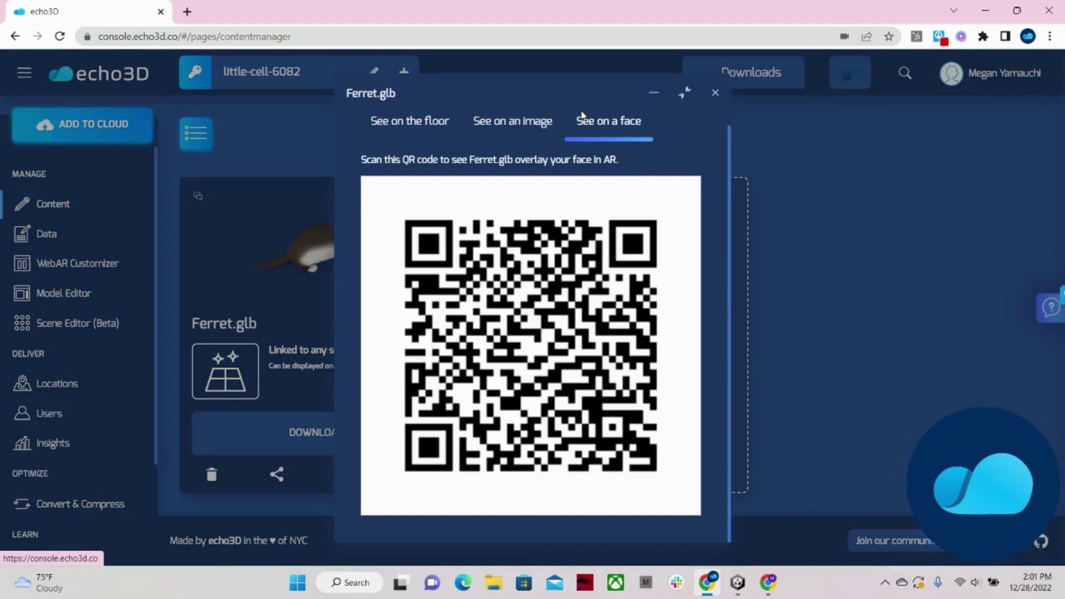
left_click(714, 92)
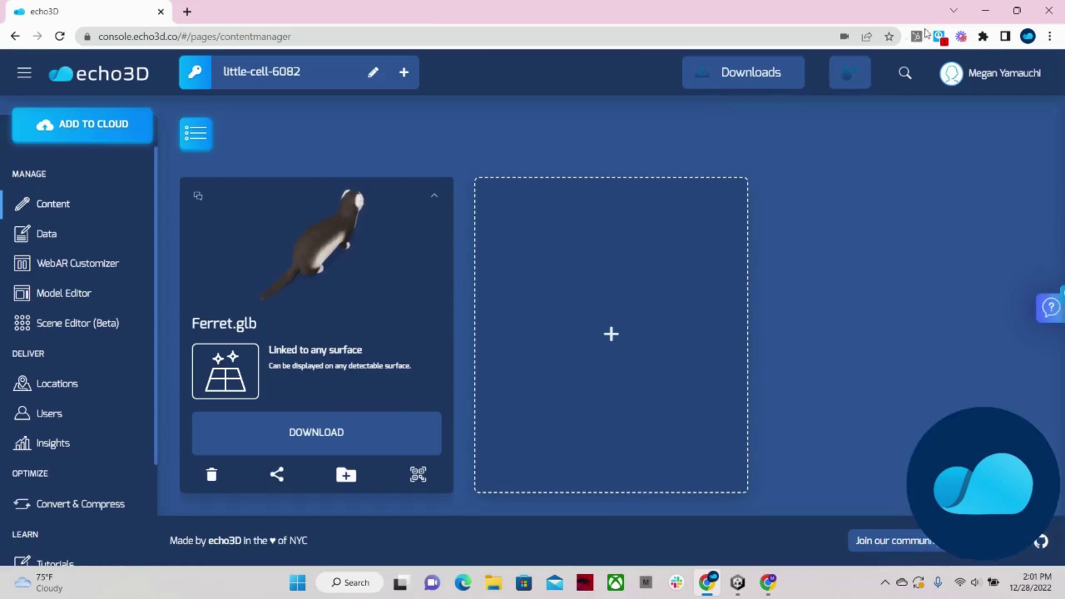
Place the browser and Unity side by side and inspect the Echo3DHologram object's settings.
mouse_move(1018, 10)
left_click(927, 52)
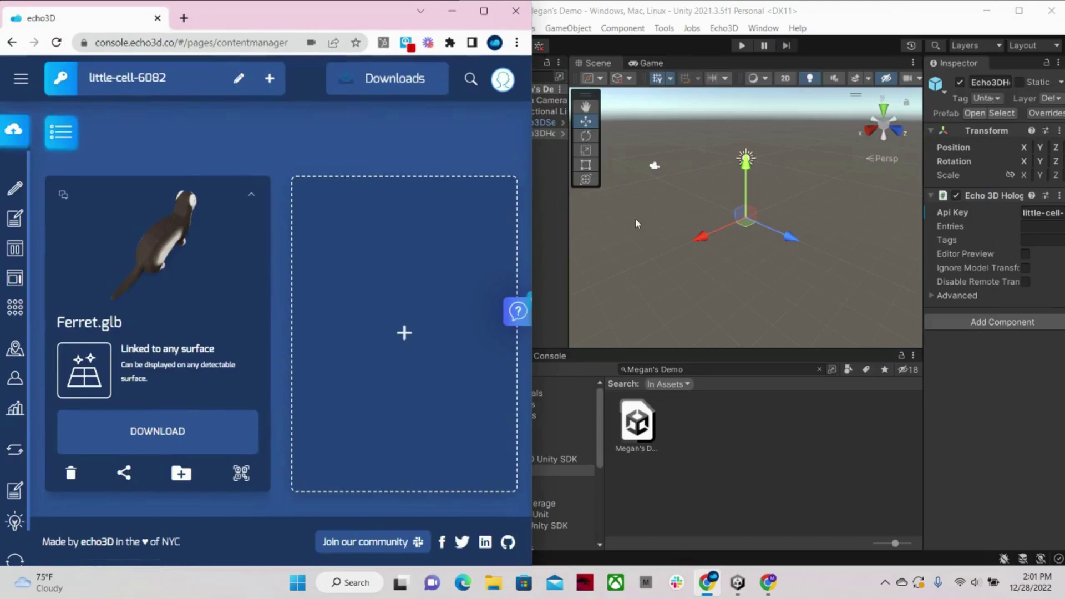
left_click(721, 258)
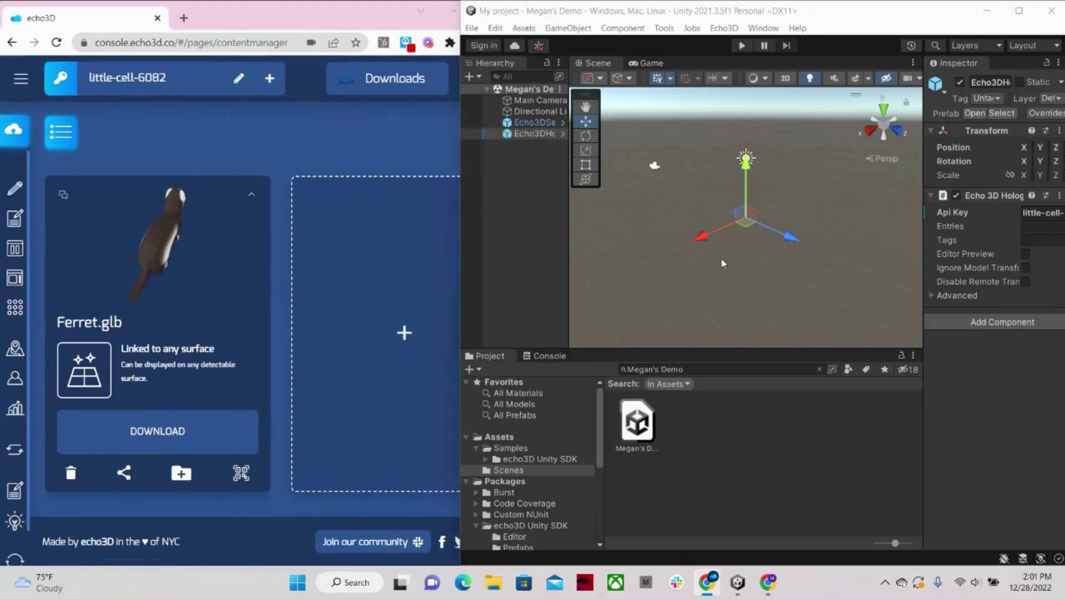
left_click(535, 135)
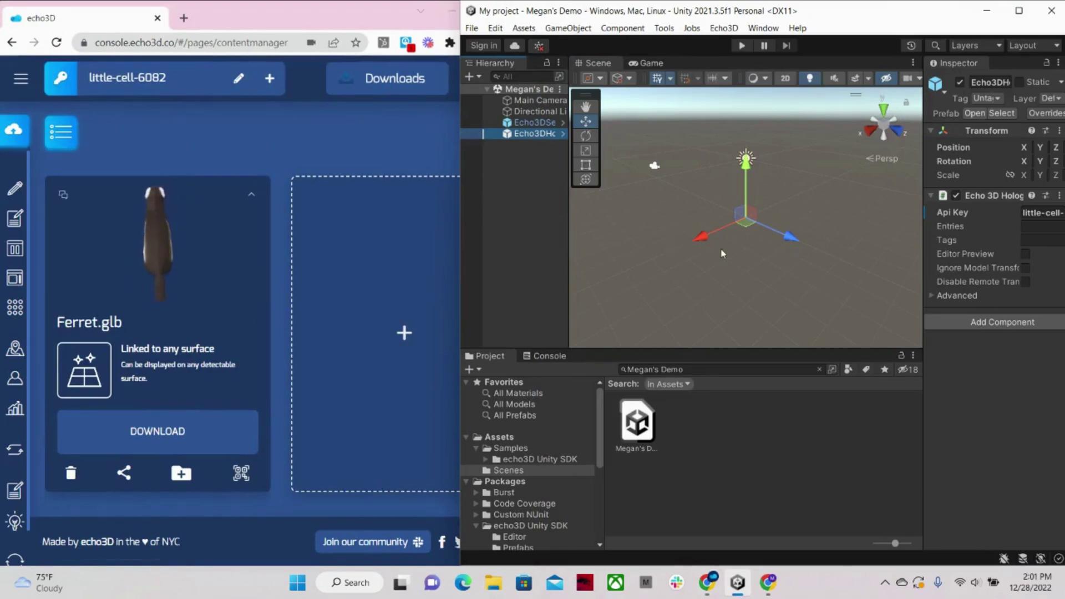
Copy the echo3D project API key, then run Unity and view the streamed ferret.
left_click(196, 108)
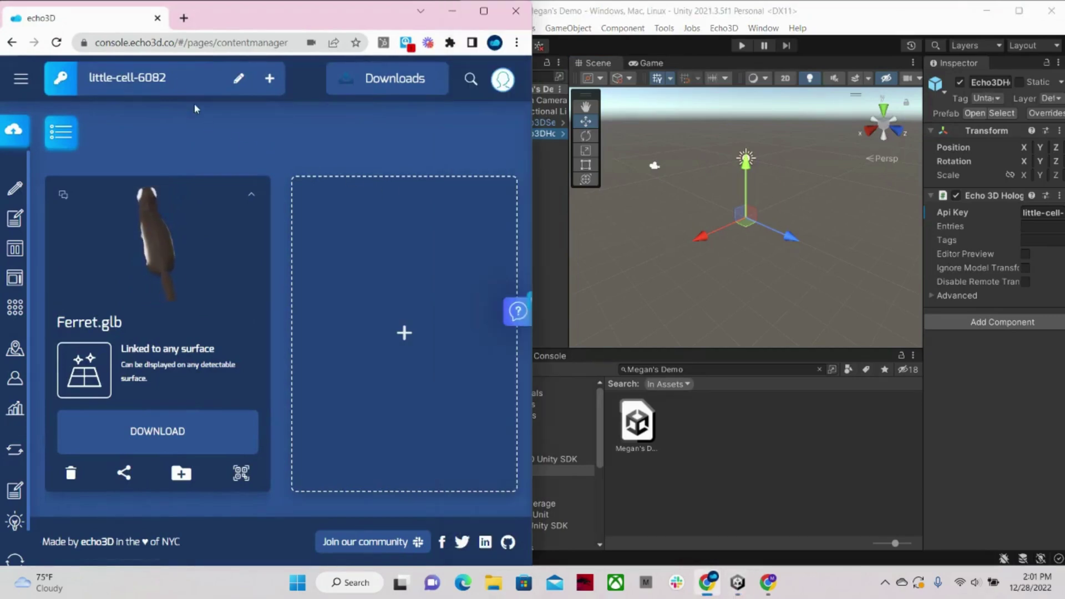
triple_click(181, 82)
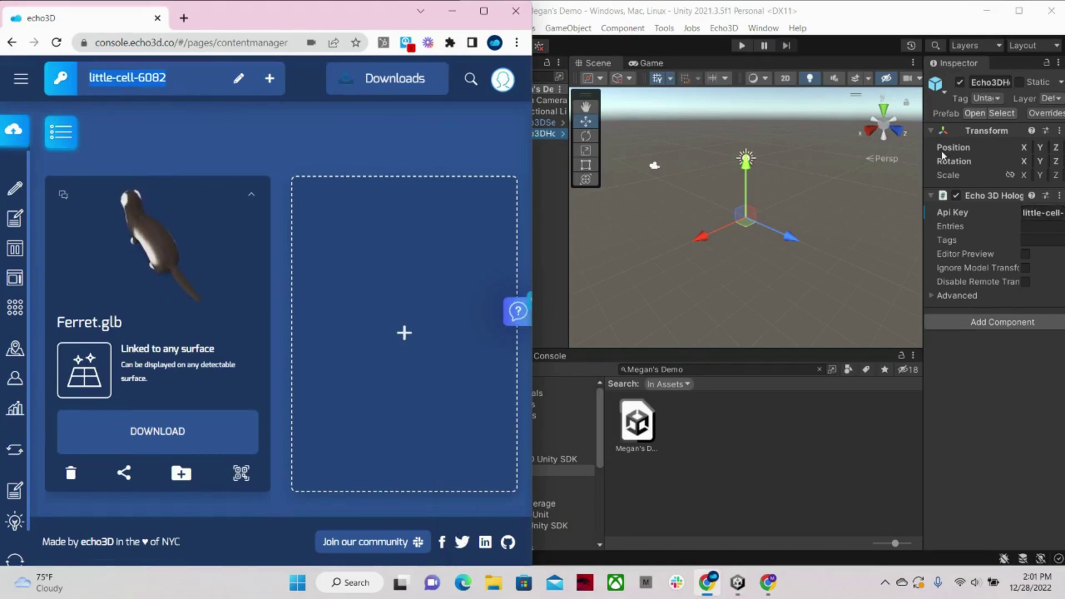
left_click(741, 46)
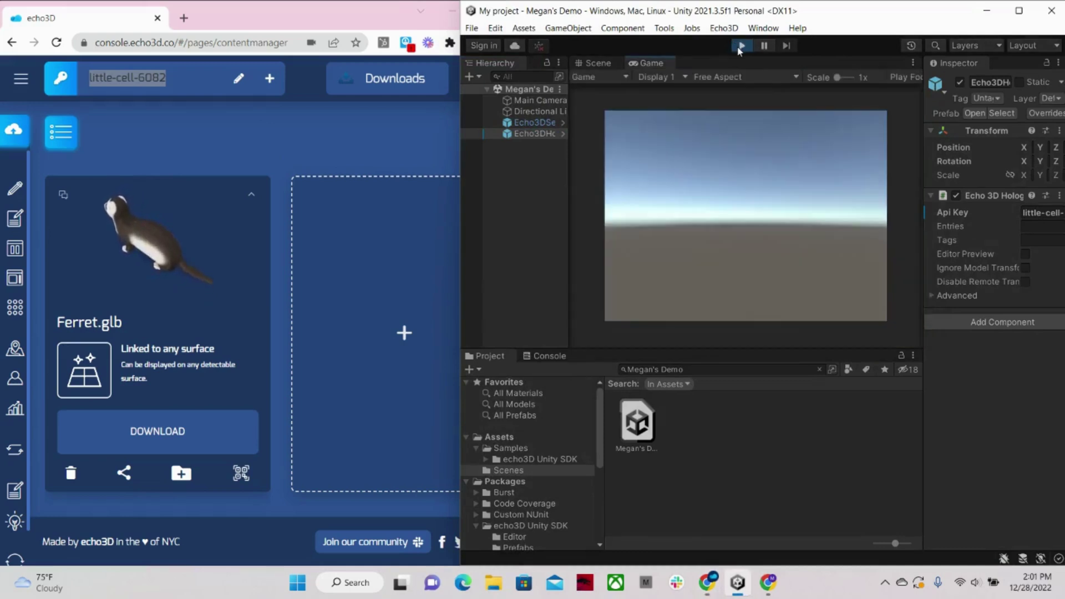
left_click(596, 63)
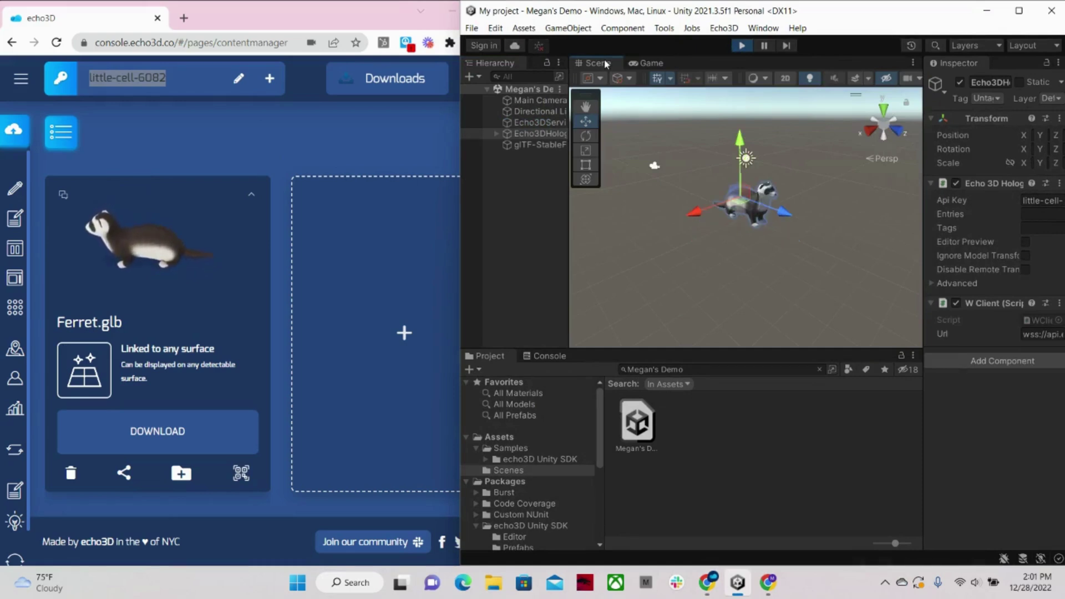
Add a 'direction' key with value 'right' to the Ferret.glb card's data.
left_click(328, 158)
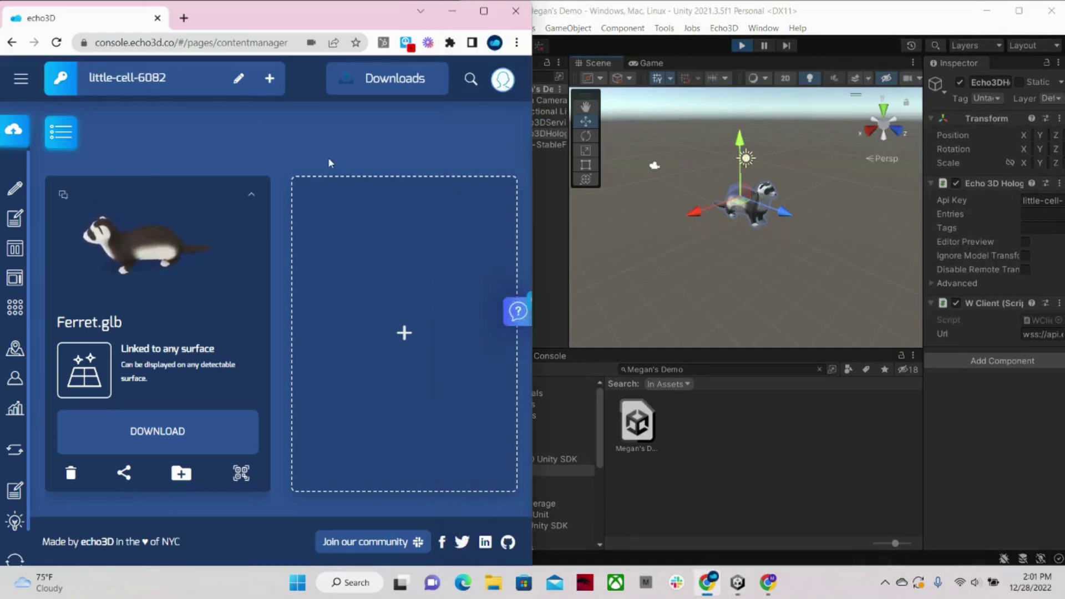
left_click(252, 197)
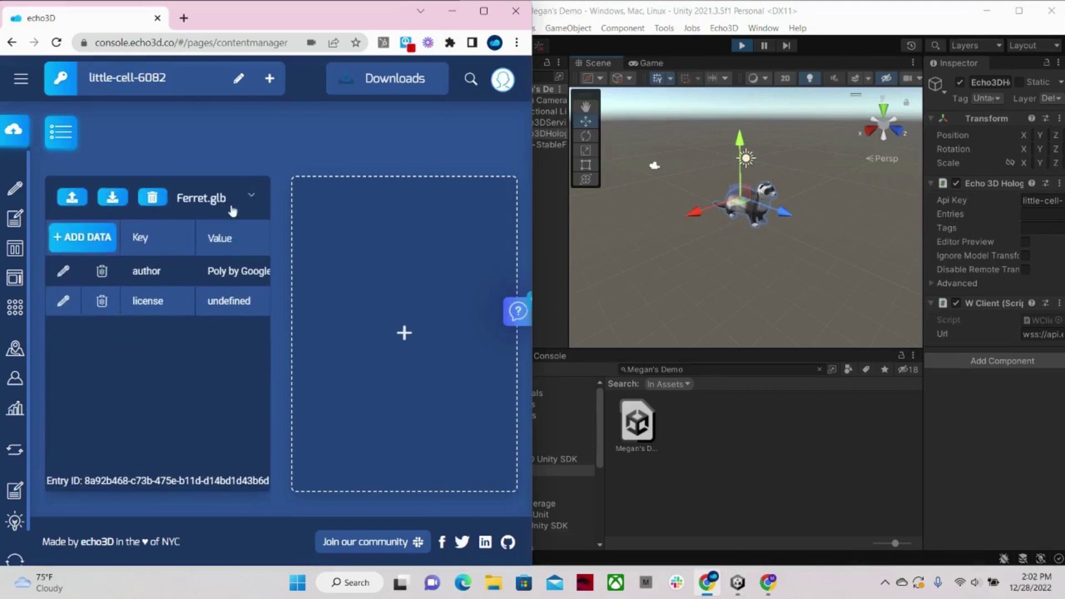
left_click(82, 237)
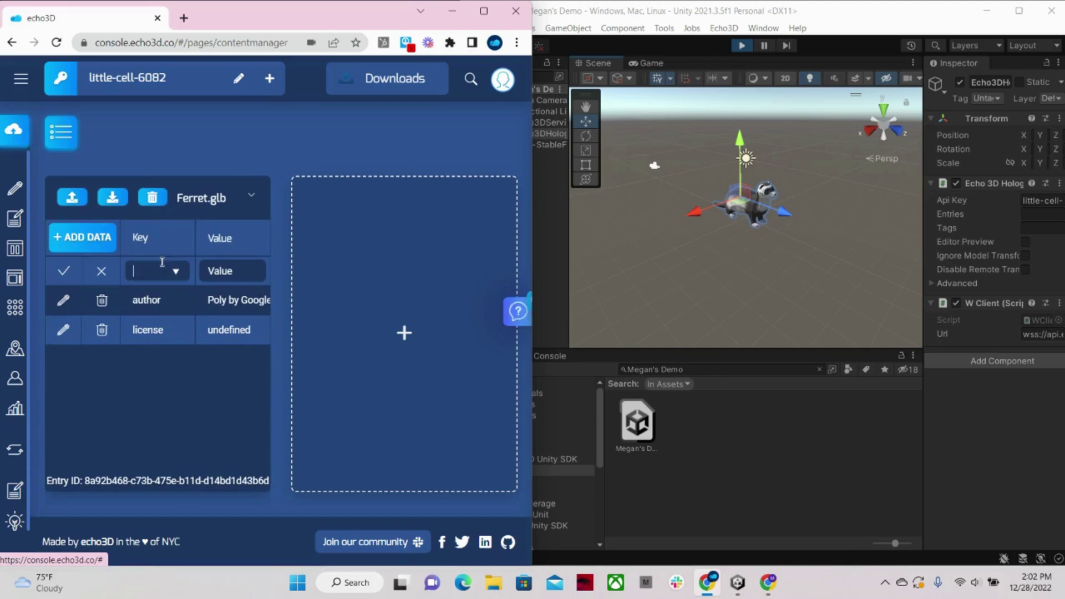
left_click(176, 274)
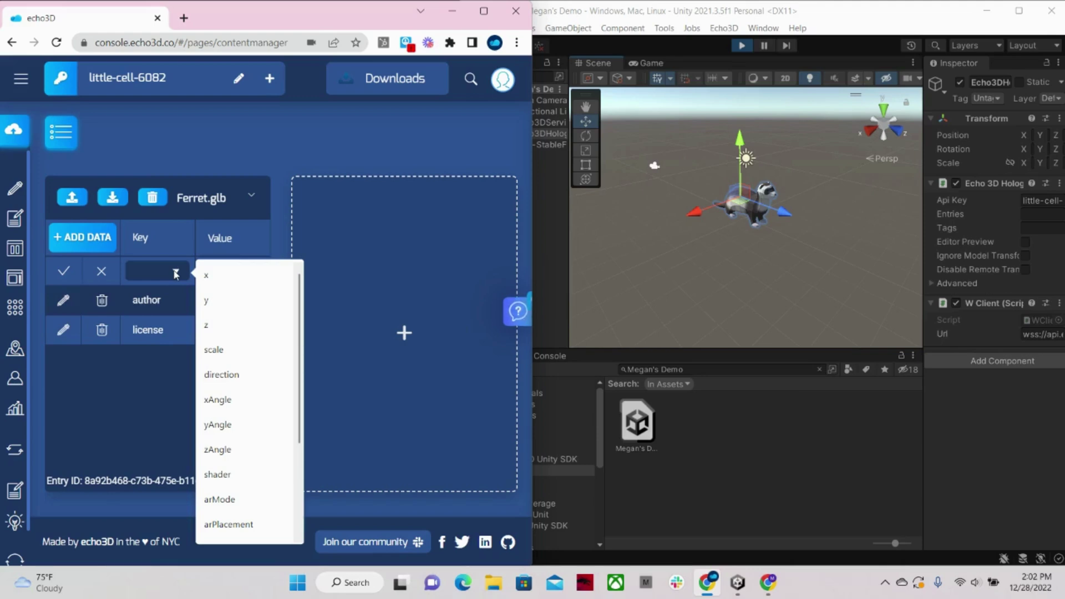
type("direction")
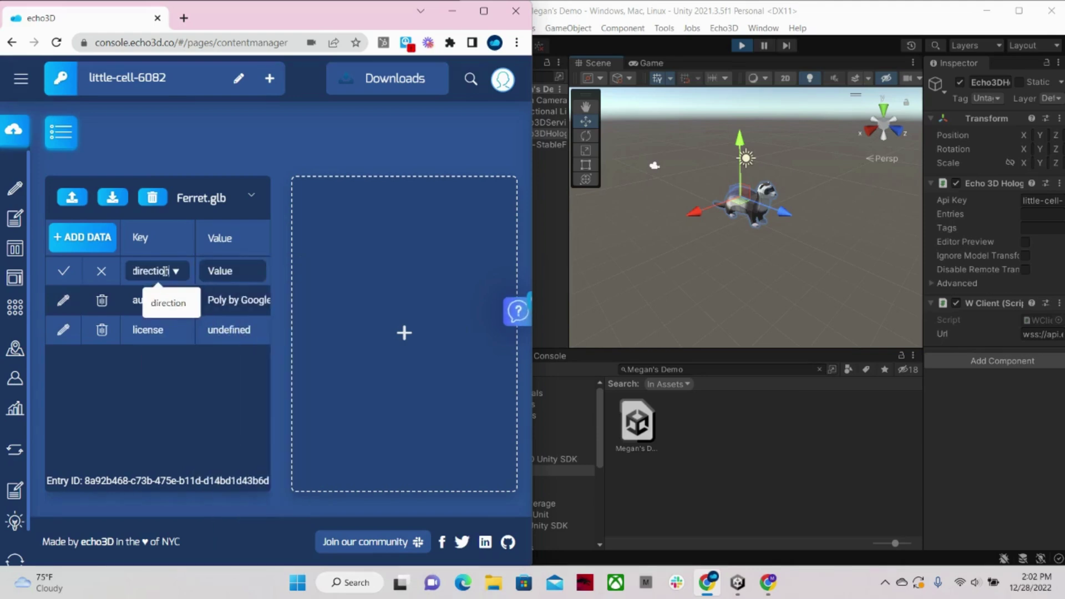
key("Tab")
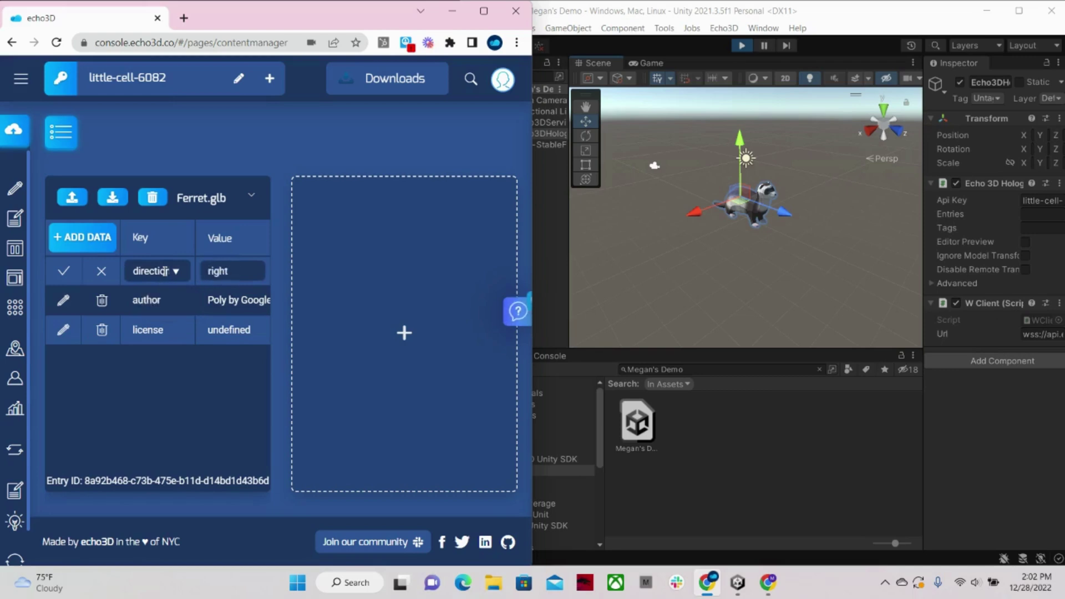
key("Return")
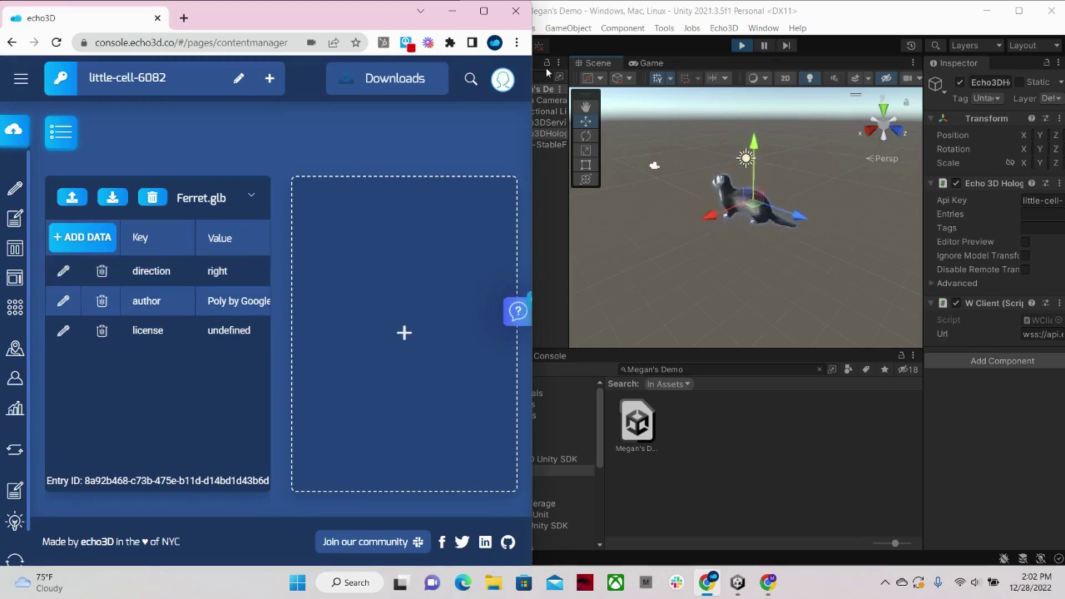
Exit Unity's Play mode so the streamed ferret leaves the scene.
left_click(742, 47)
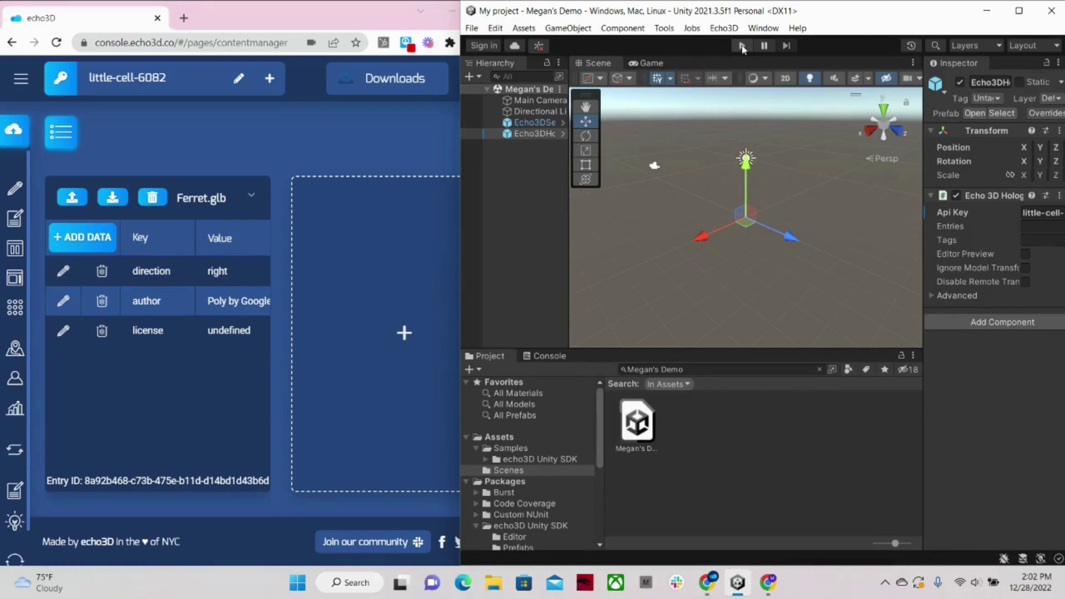
Maximize the browser, flip Ferret.glb back, and view its author, license and direction data.
left_click_drag(332, 27, 481, 12)
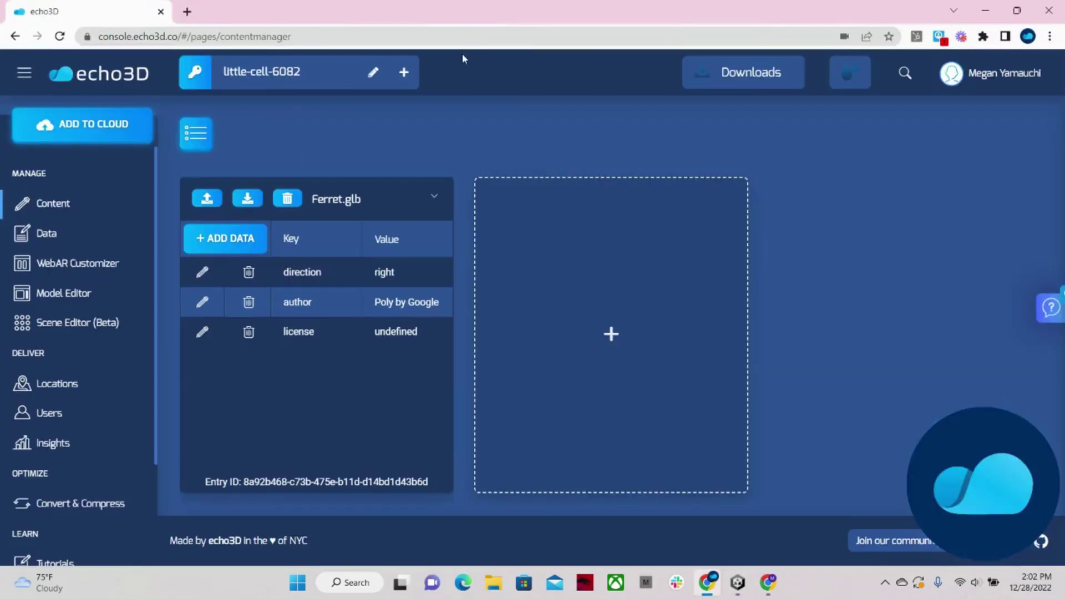
left_click(435, 200)
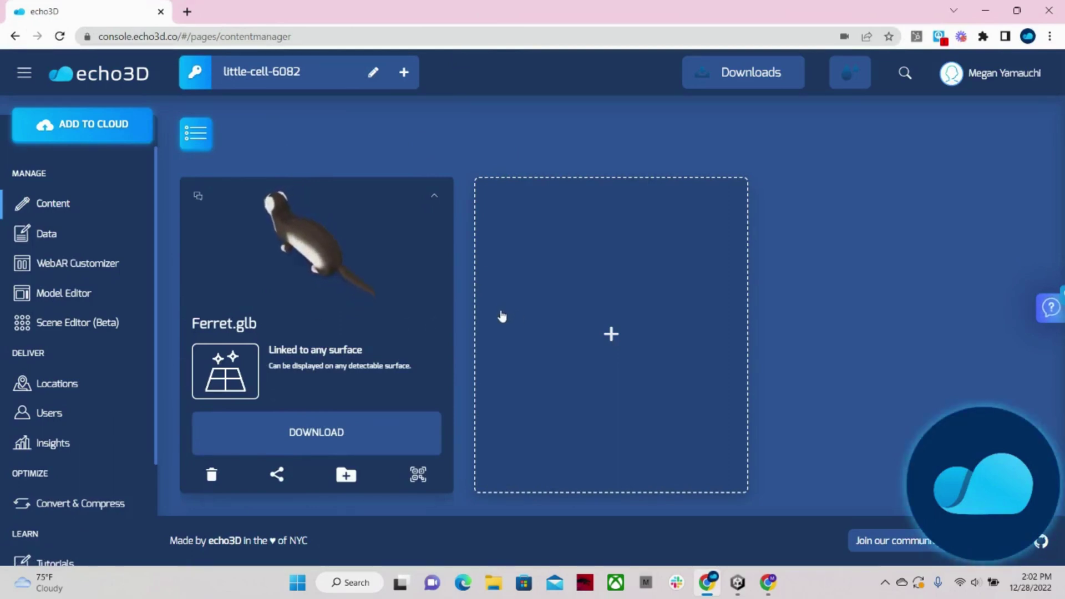
left_click(56, 235)
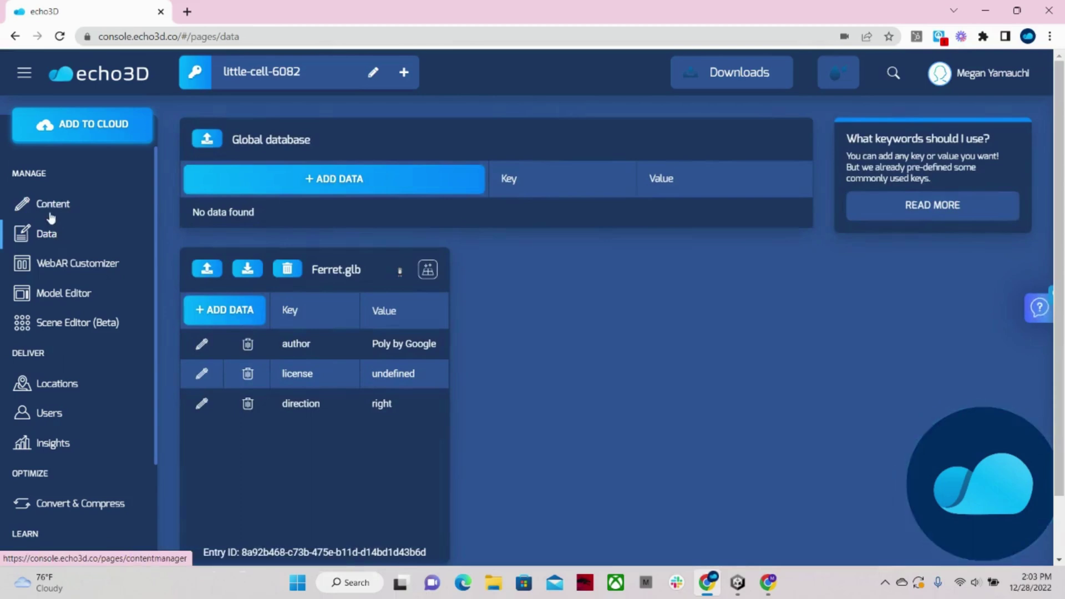
scroll(379, 404, "down", 2)
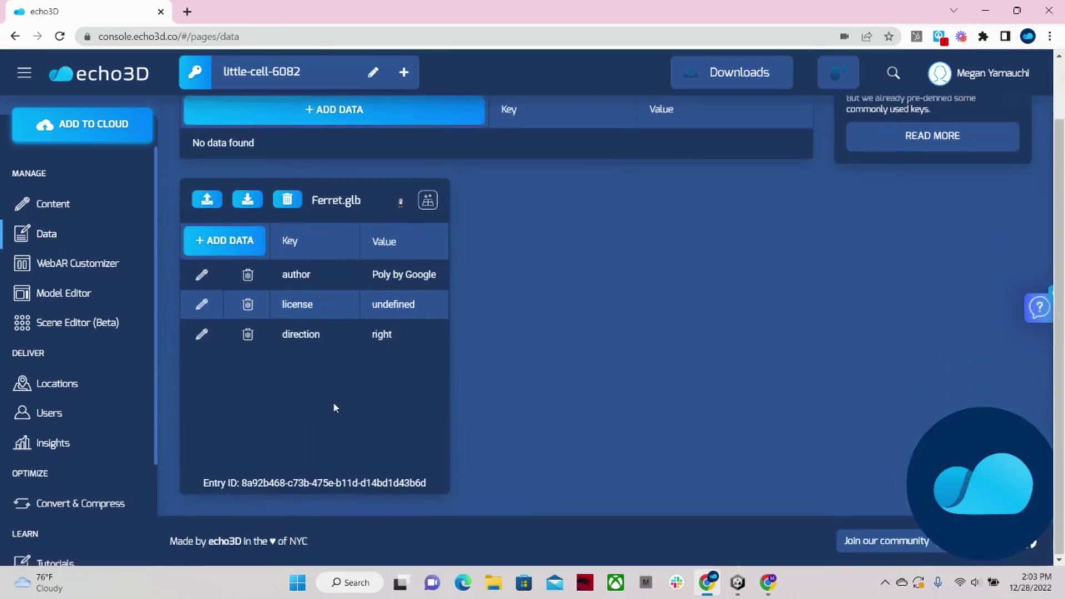
Browse the WebAR Customizer settings and an AR button slot's options, then go to Model Editor.
left_click(99, 264)
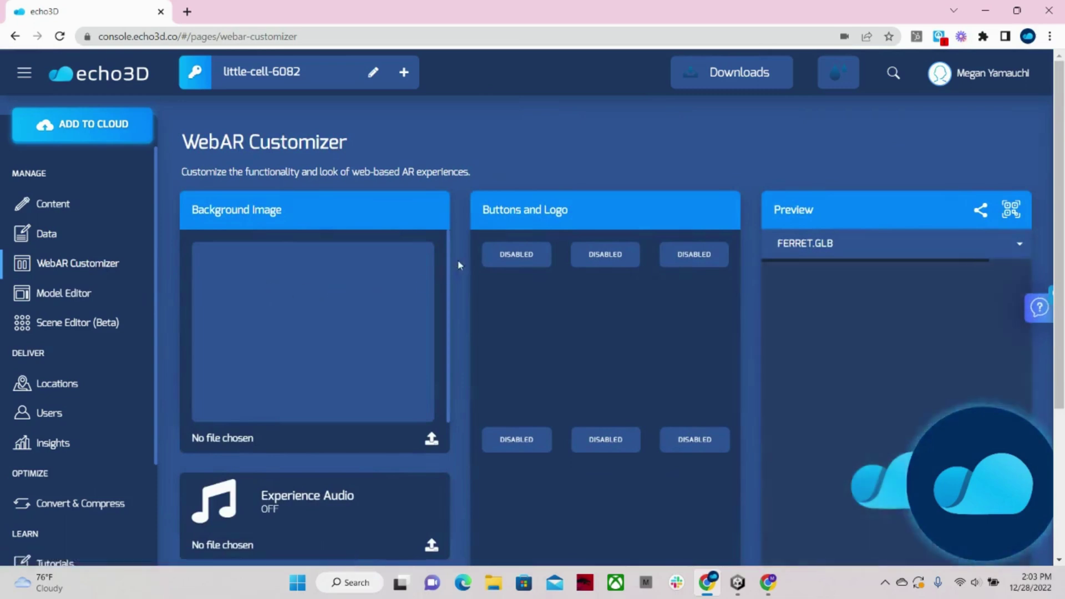
scroll(535, 358, "down", 4)
left_click(538, 363)
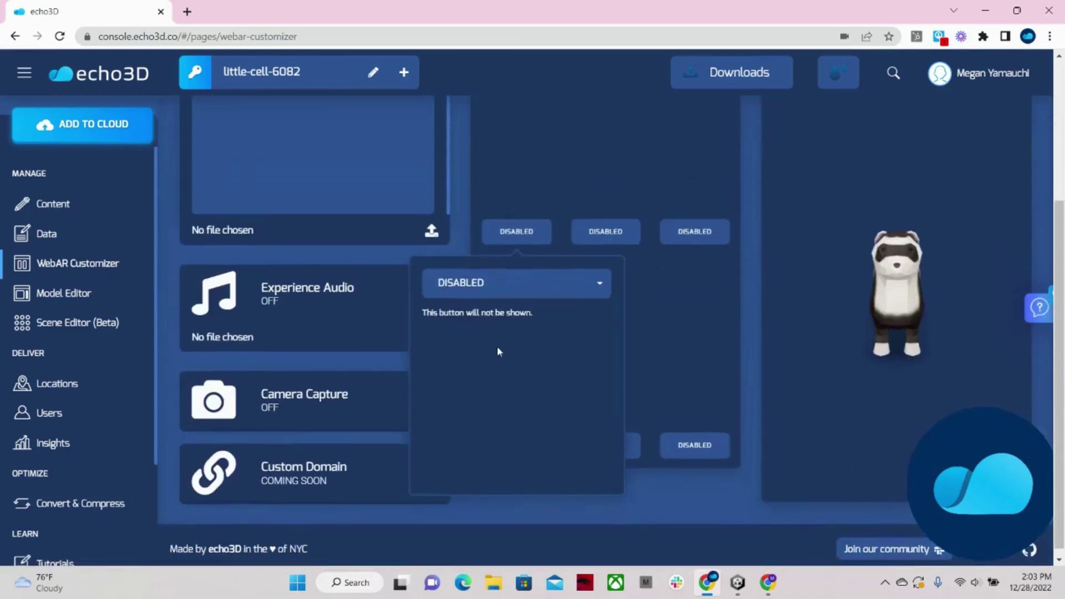
left_click(377, 302)
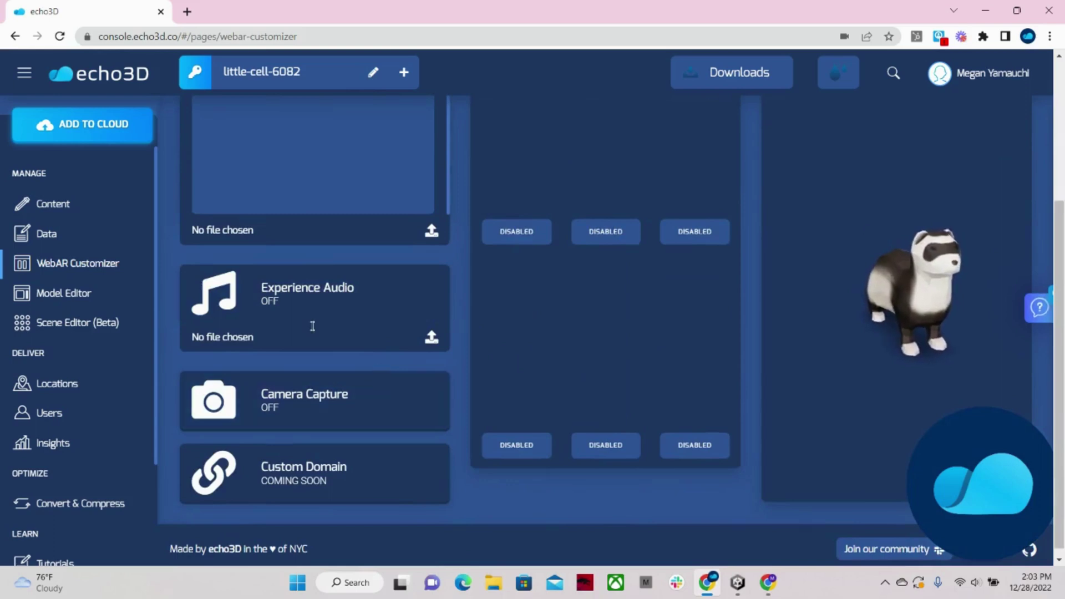
left_click(69, 293)
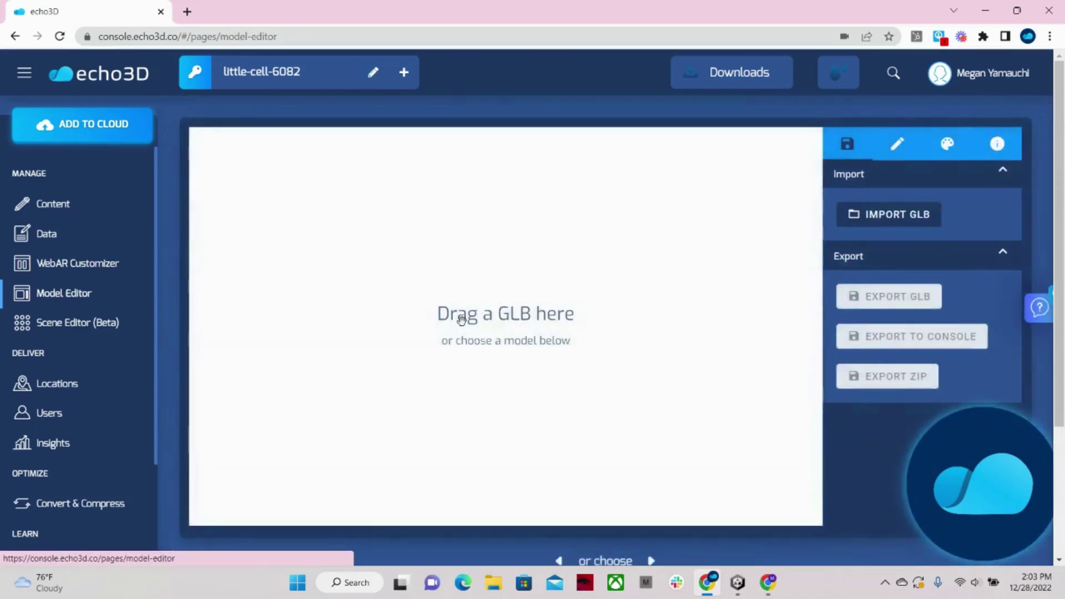
Load the ferret into the Model Editor and set Ferret_Mat's base color factor to red.
scroll(466, 327, "down", 3)
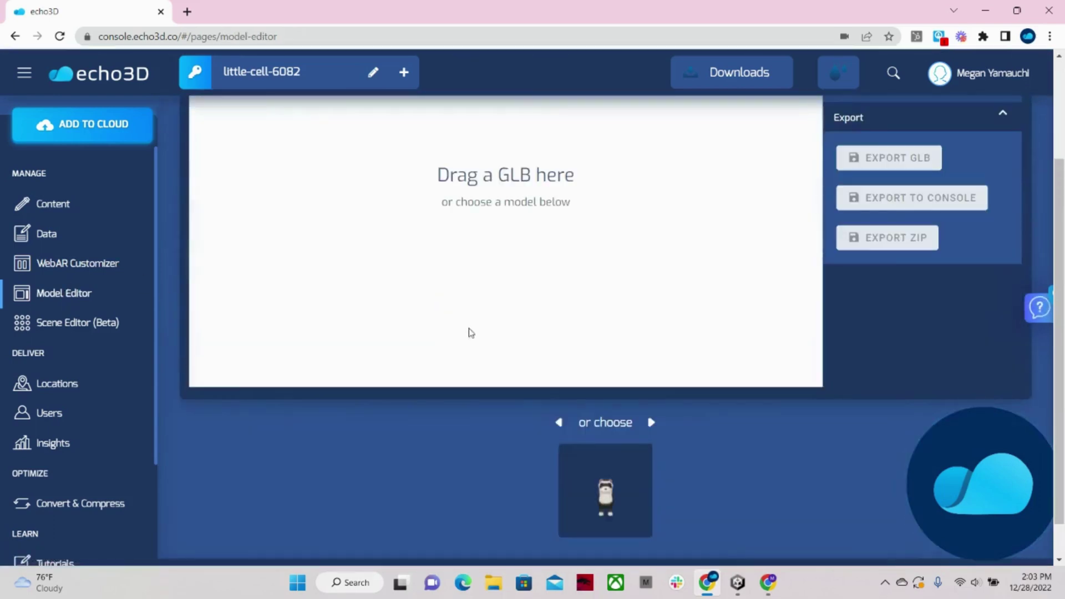
left_click(582, 479)
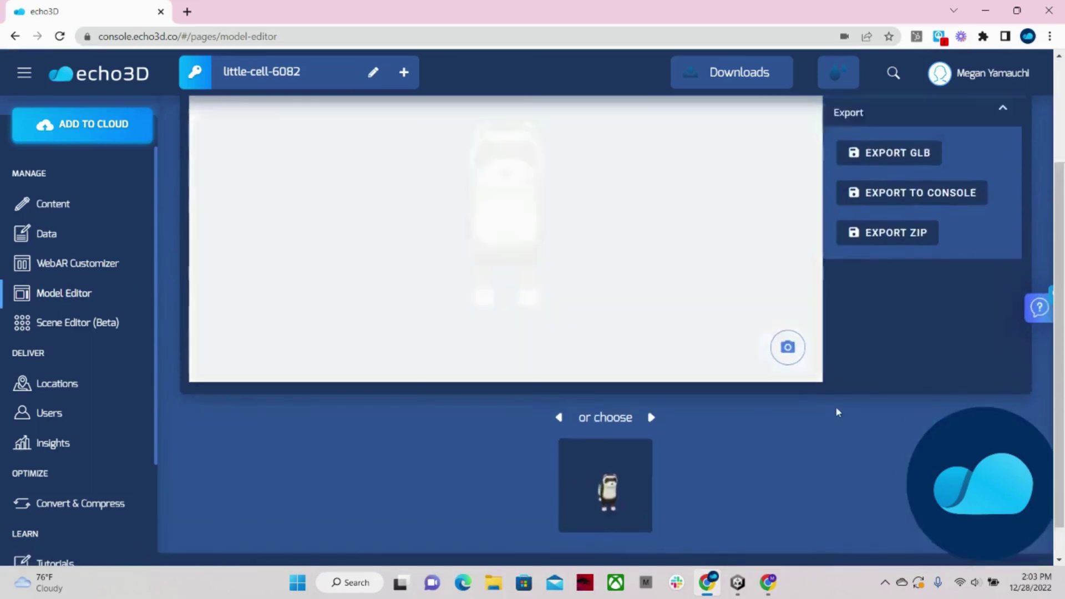
scroll(836, 406, "up", 3)
left_click(889, 148)
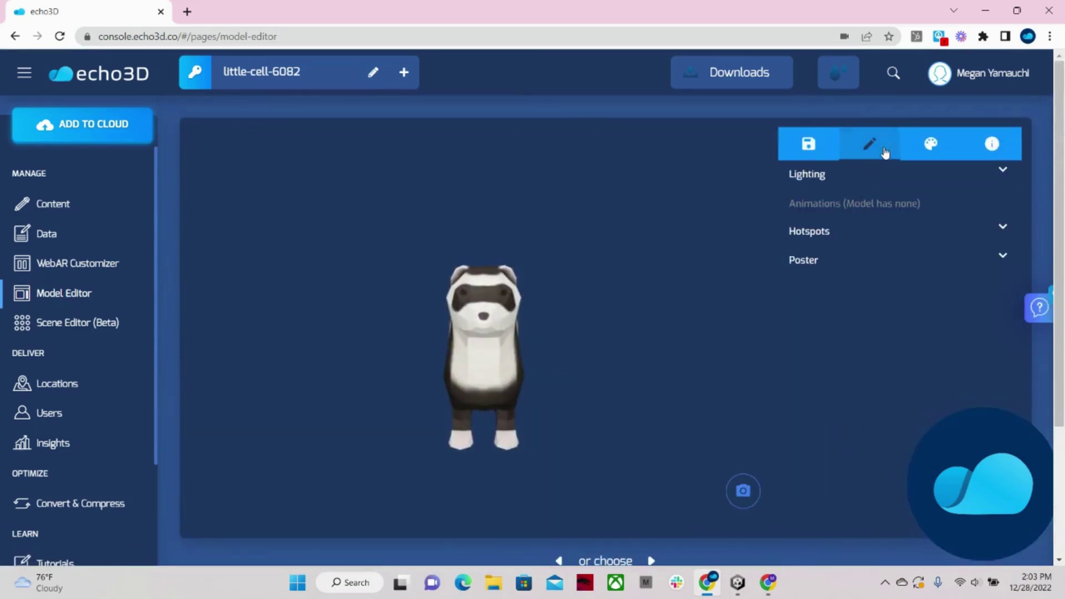
left_click(922, 145)
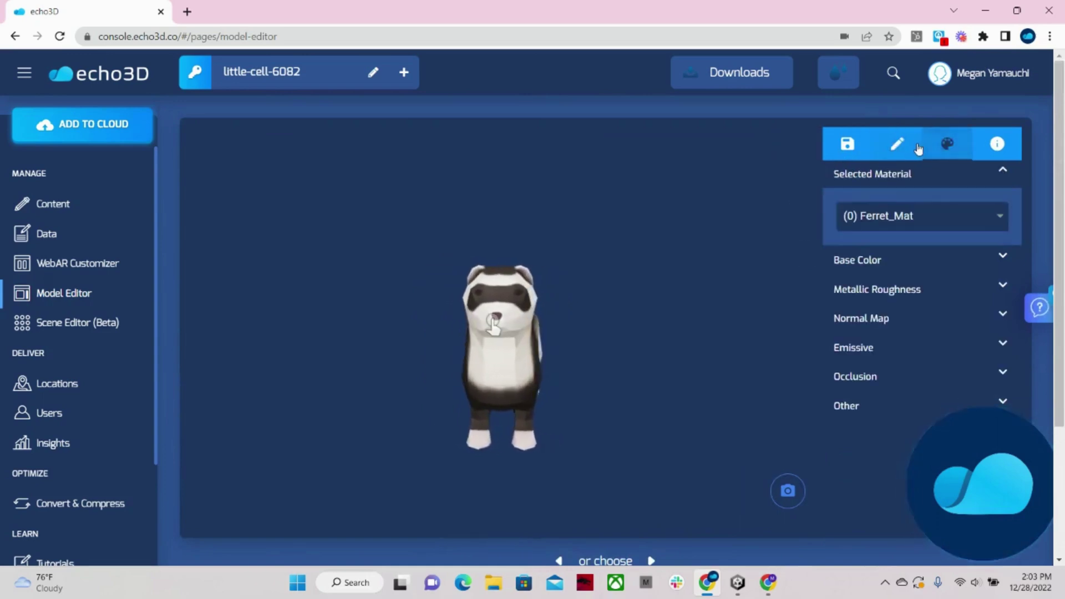
left_click(891, 262)
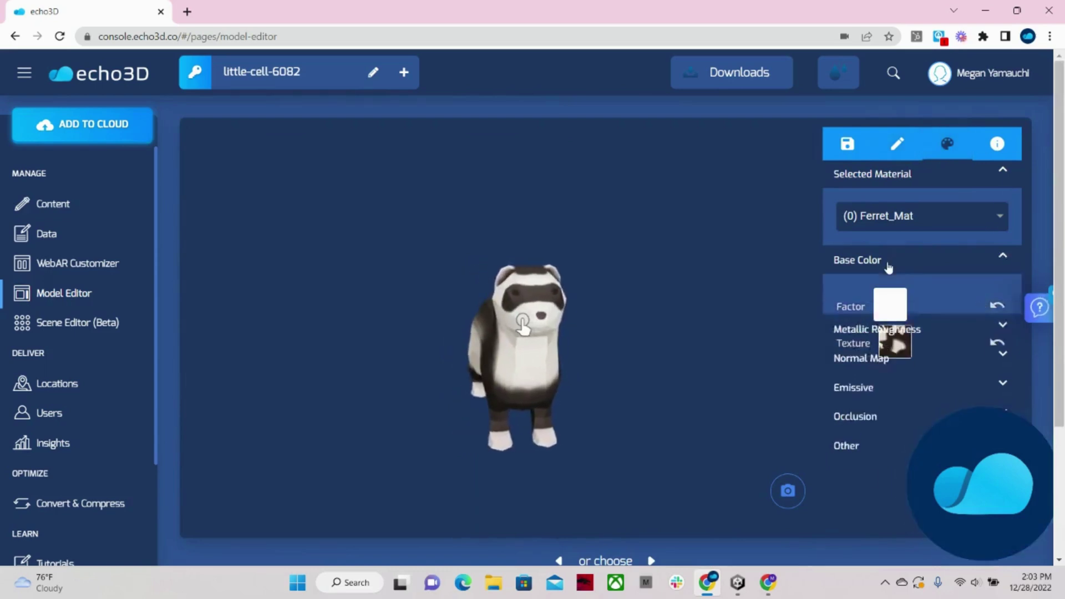
left_click(888, 316)
left_click(986, 342)
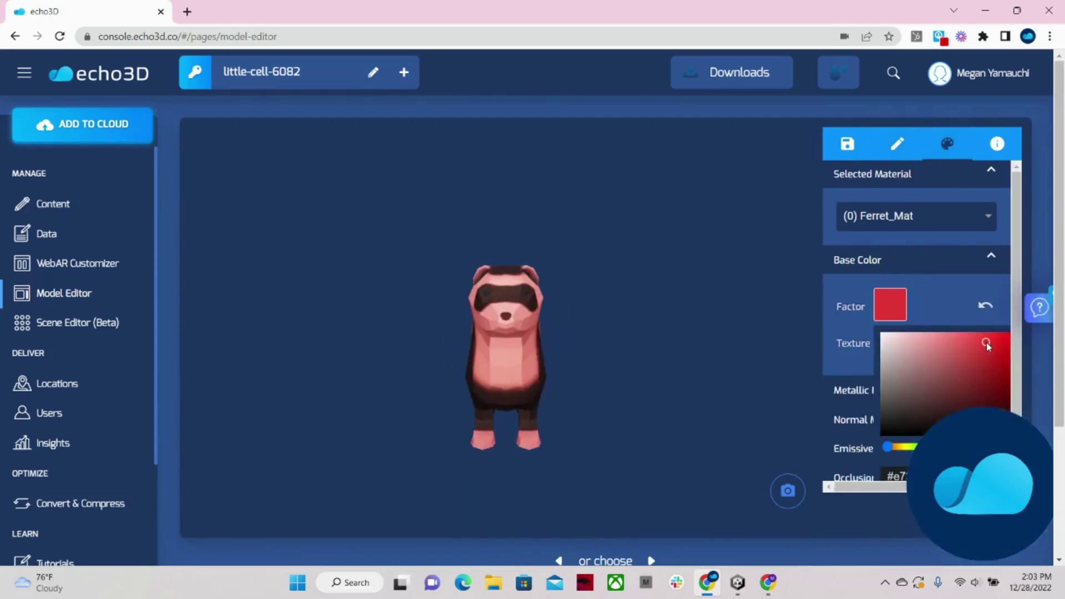
Check the Locations and Users maps and the Insights project history, then open Convert & Compress.
left_click(68, 388)
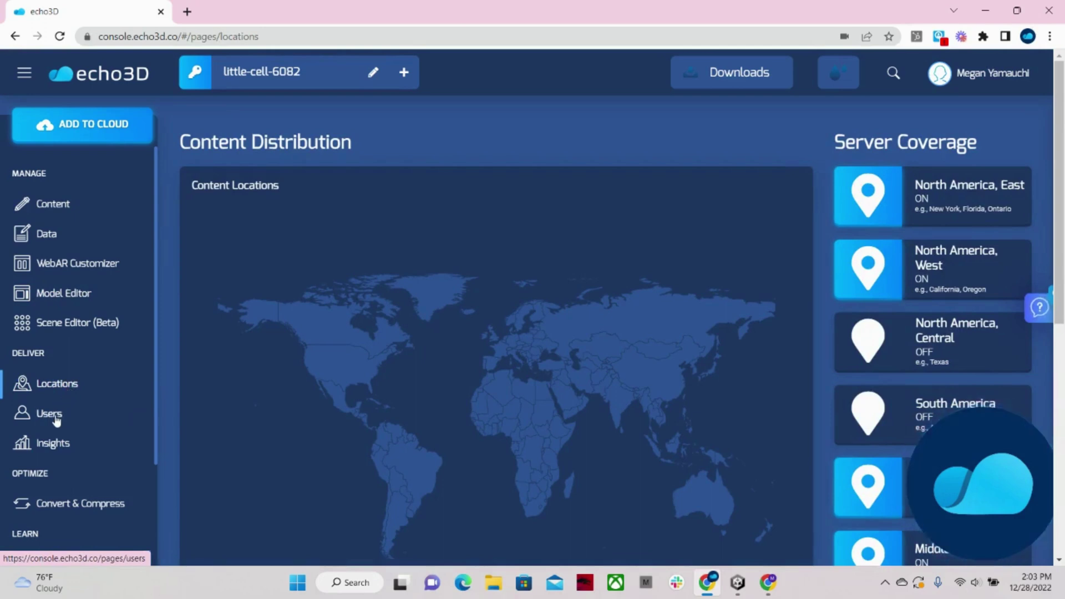
left_click(55, 416)
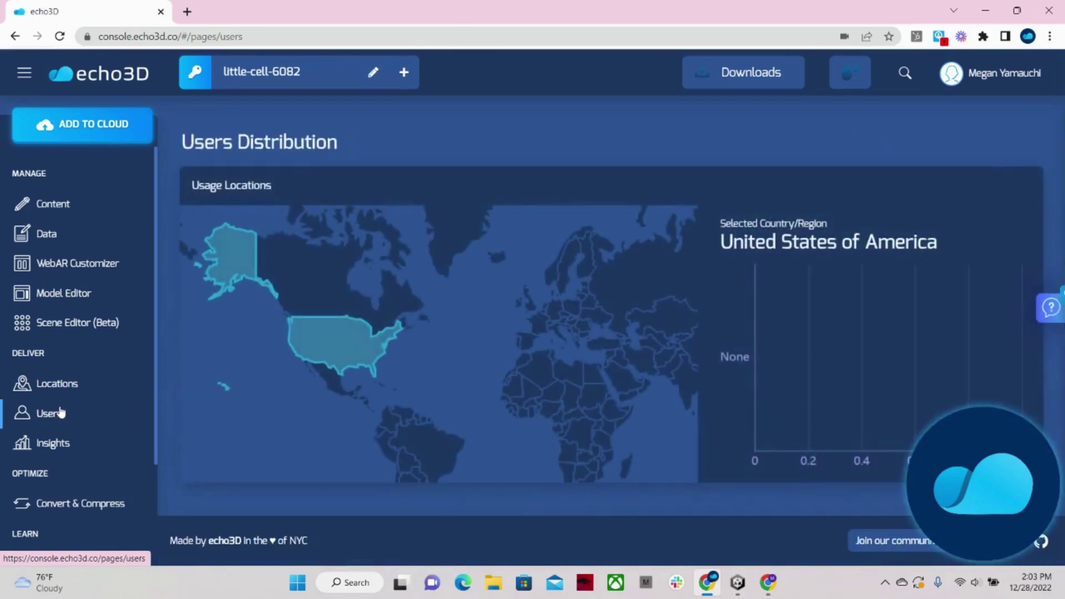
scroll(63, 410, "down", 3)
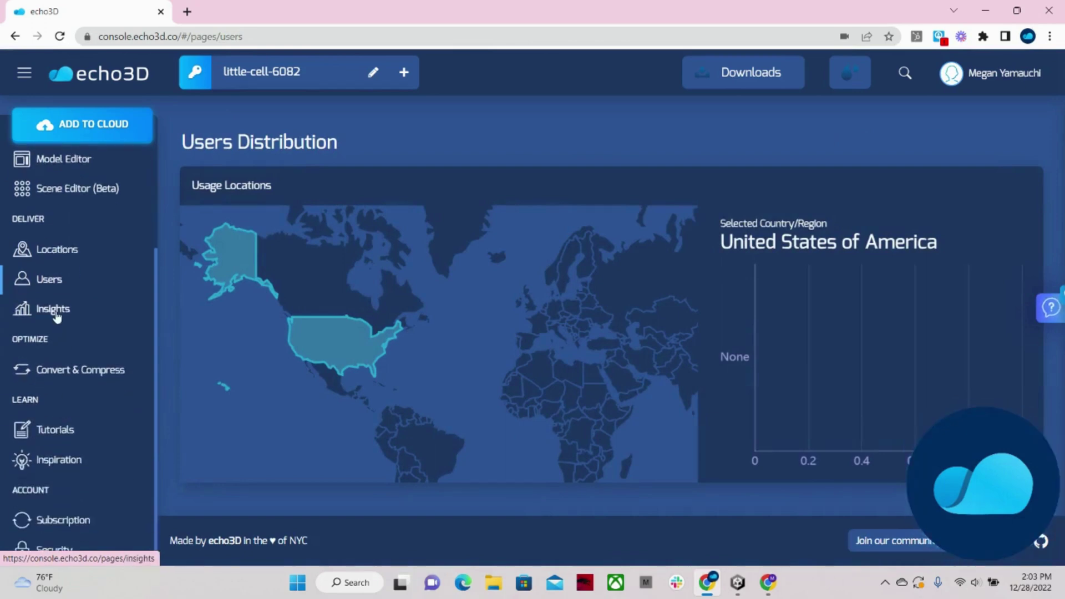
left_click(56, 314)
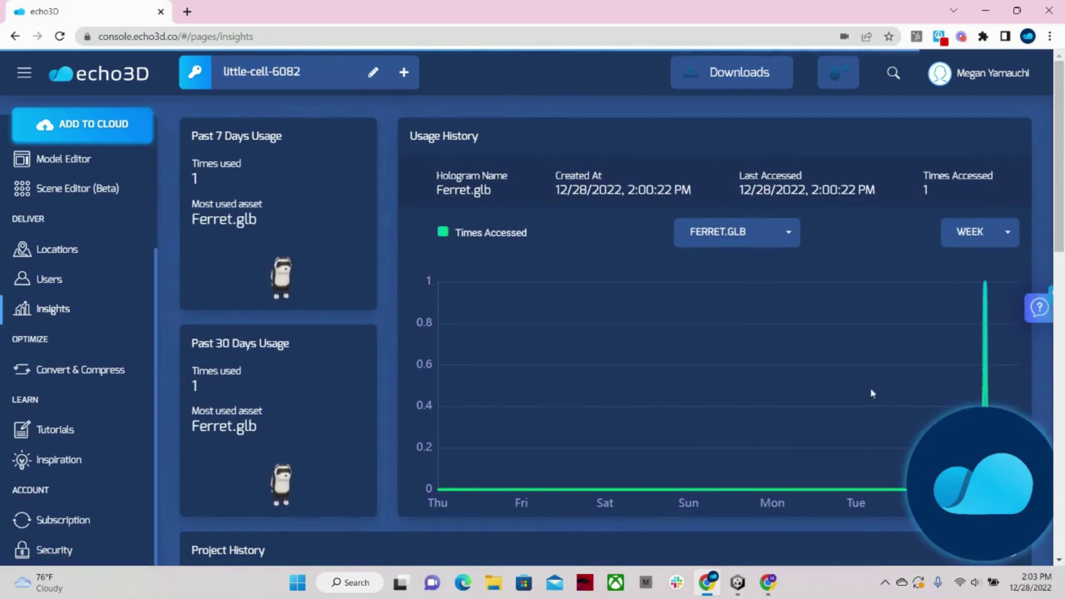
scroll(531, 442, "down", 2)
scroll(531, 441, "down", 5)
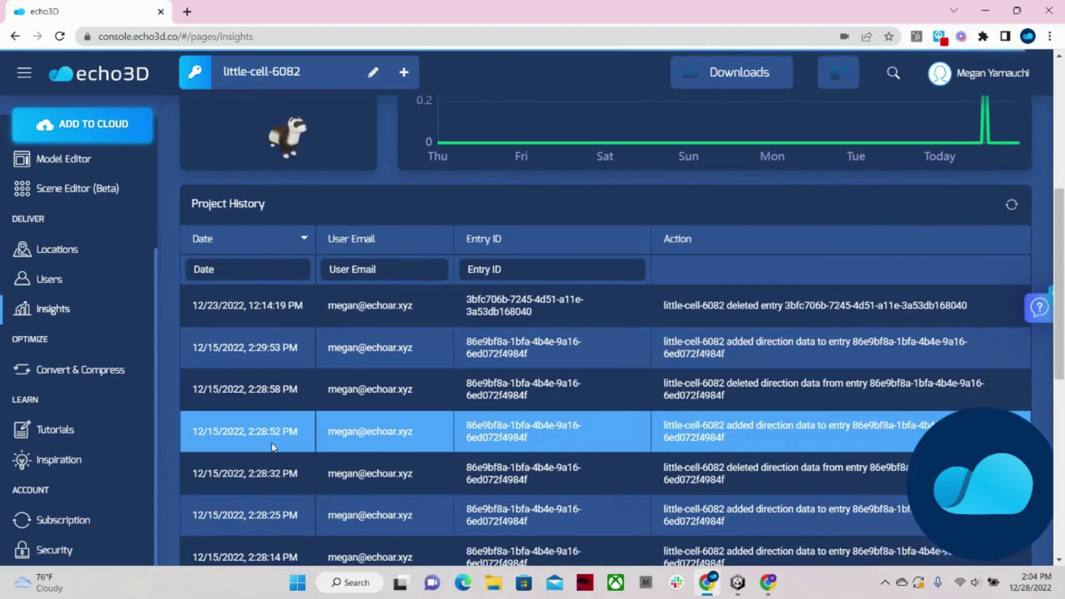
left_click(66, 371)
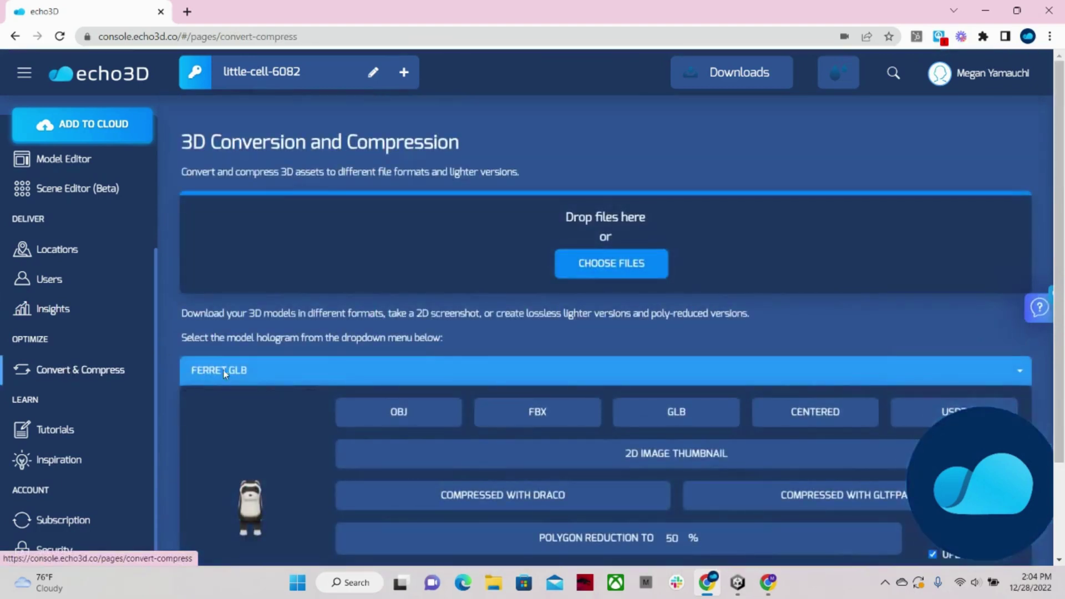
scroll(240, 374, "down", 1)
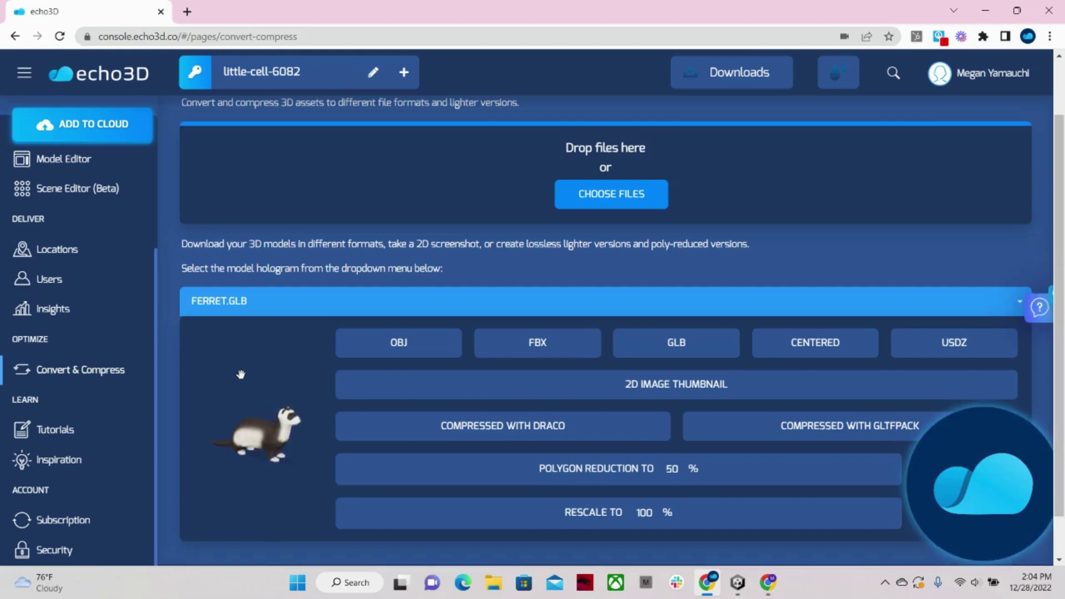
scroll(379, 431, "down", 1)
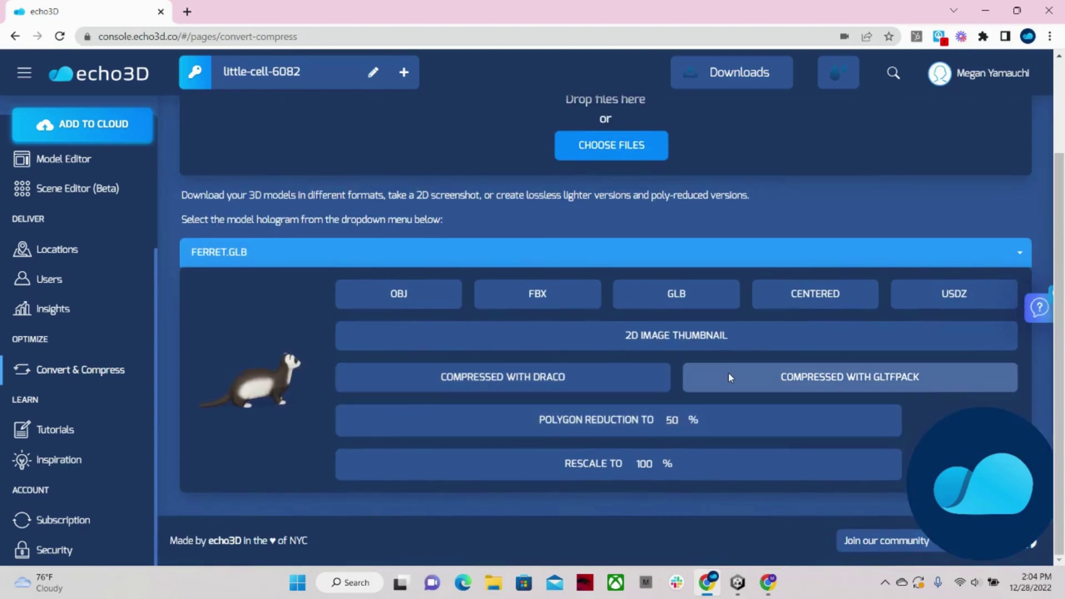
Scroll through the Tutorials page's tutorial videos and FAQ entries.
left_click(62, 436)
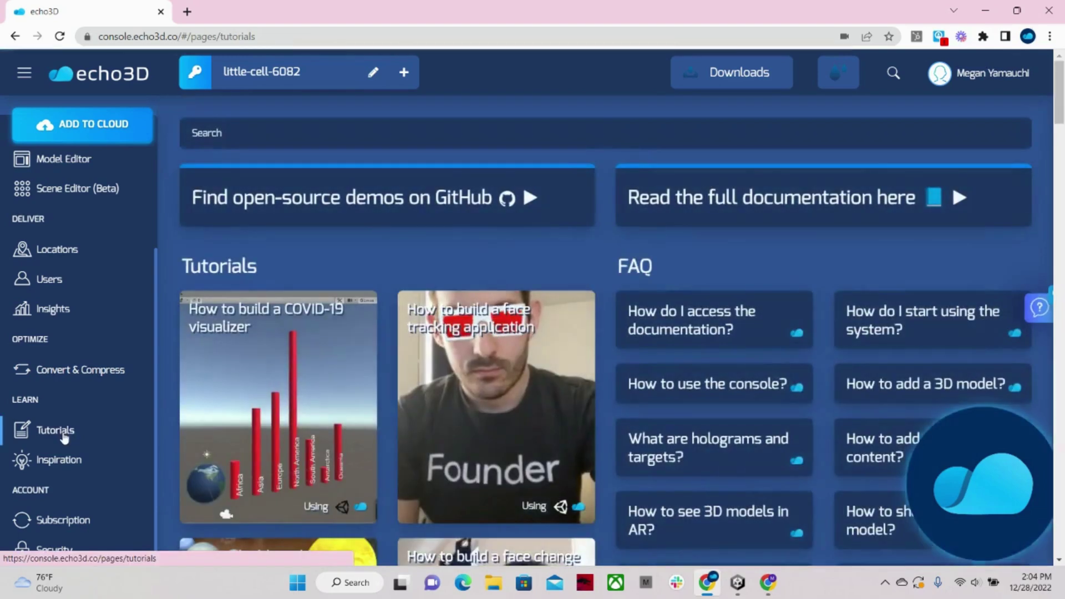
scroll(377, 348, "down", 2)
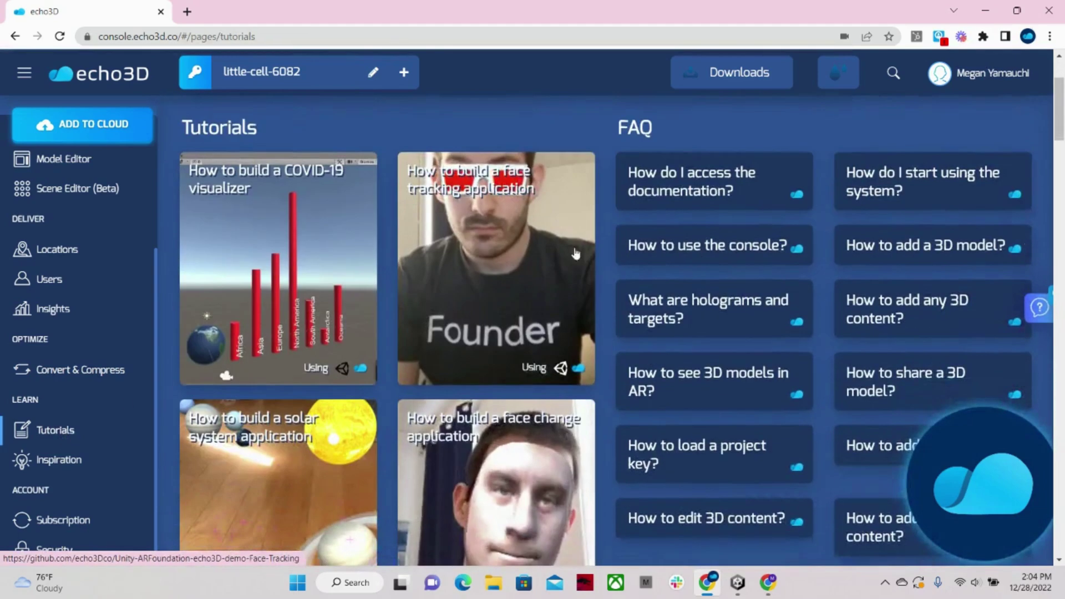
scroll(696, 432, "up", 2)
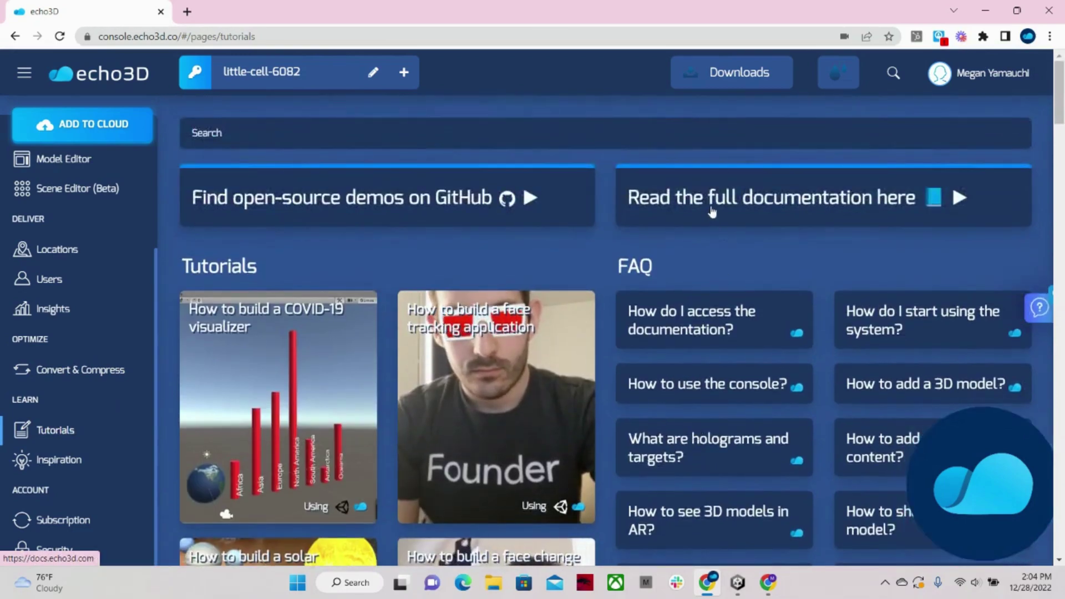
Filter the Inspiration gallery to projects powered by echo3D, then view the Subscription plans.
left_click(31, 463)
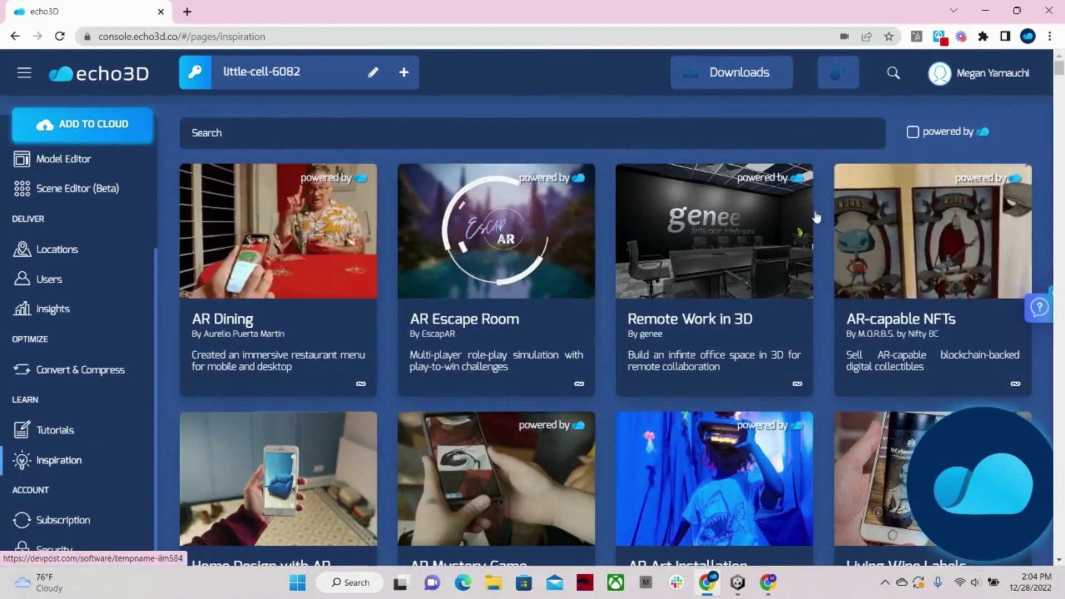
left_click(913, 134)
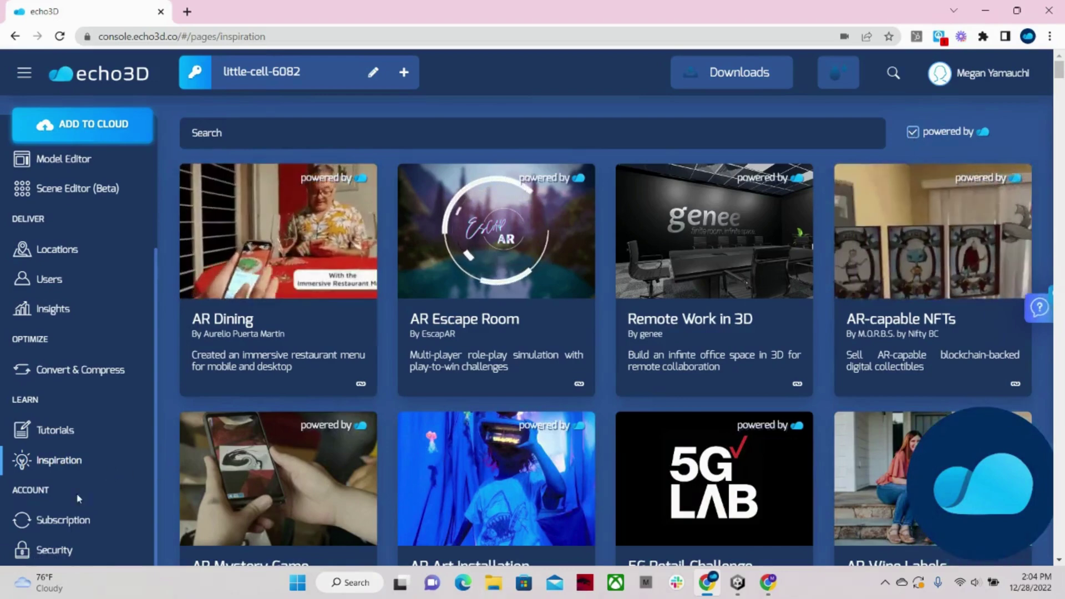
left_click(58, 521)
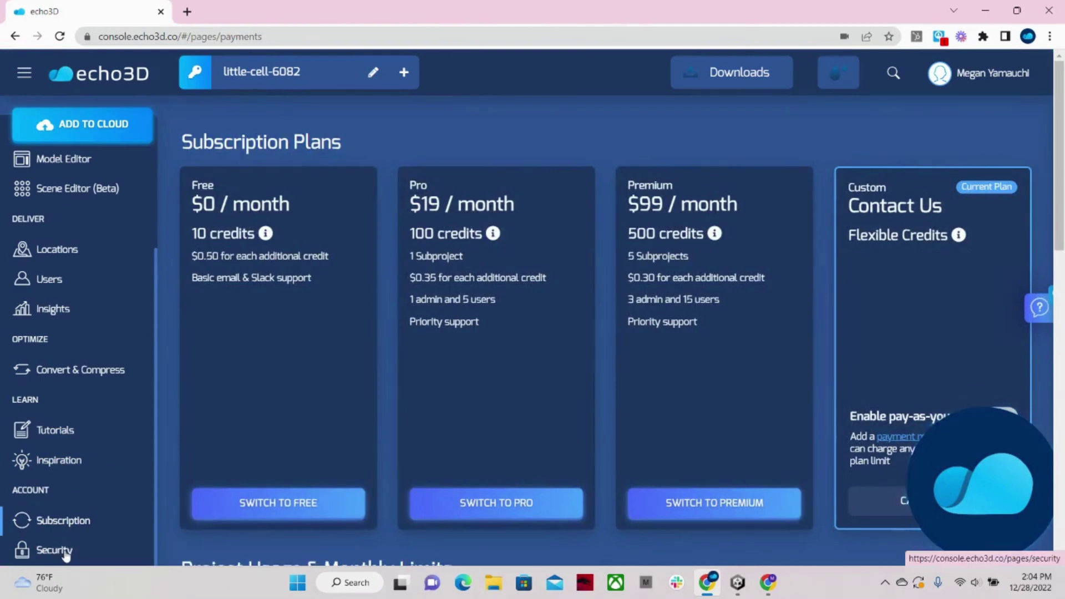
Go to the Security page, scroll to User Settings and focus the new-user Email field.
left_click(66, 550)
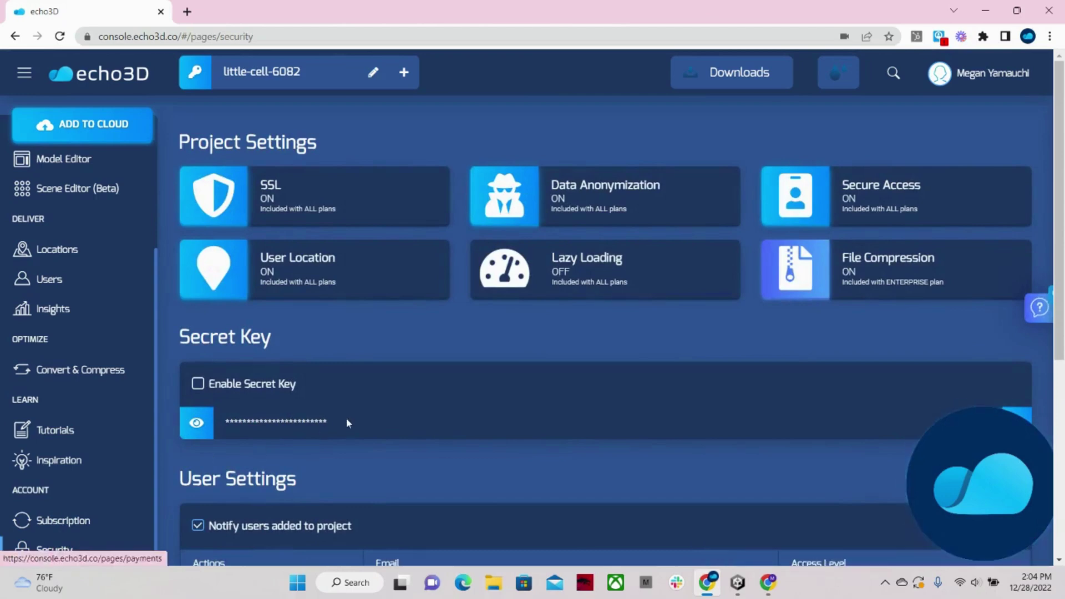
scroll(347, 419, "down", 4)
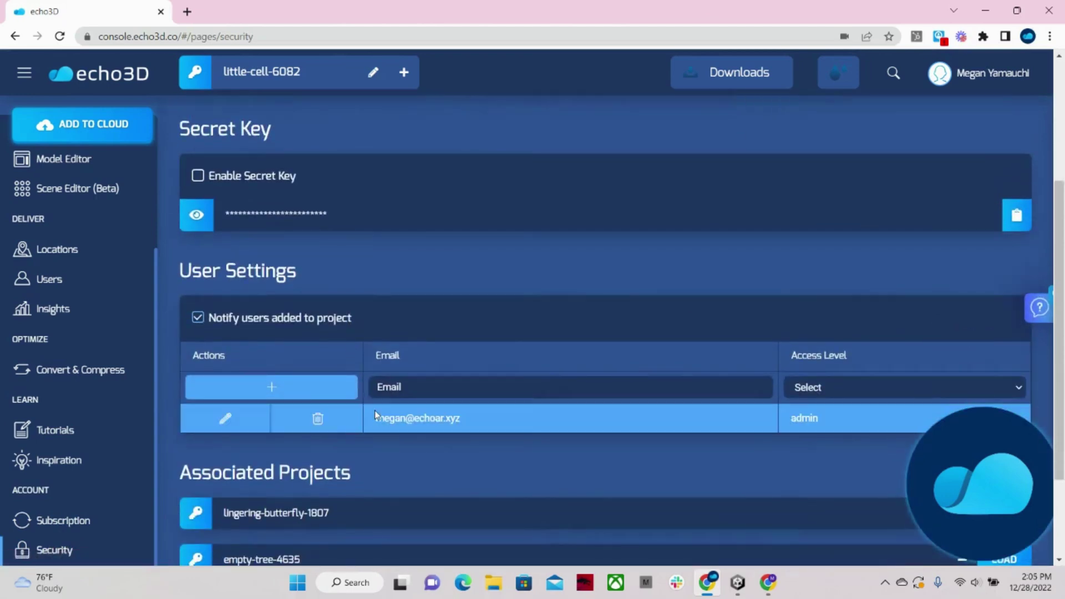
left_click(398, 389)
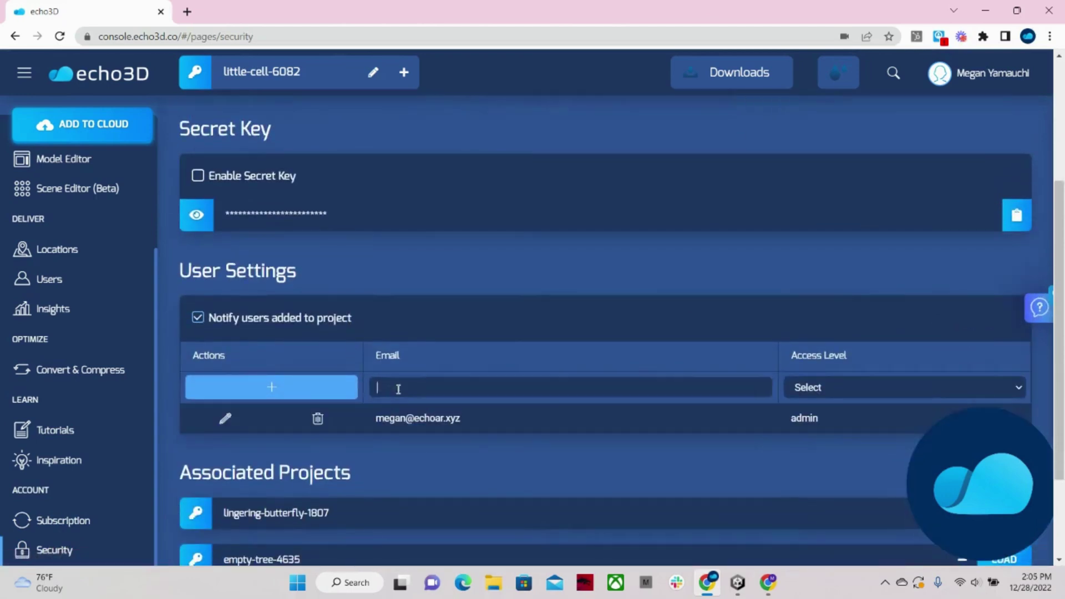